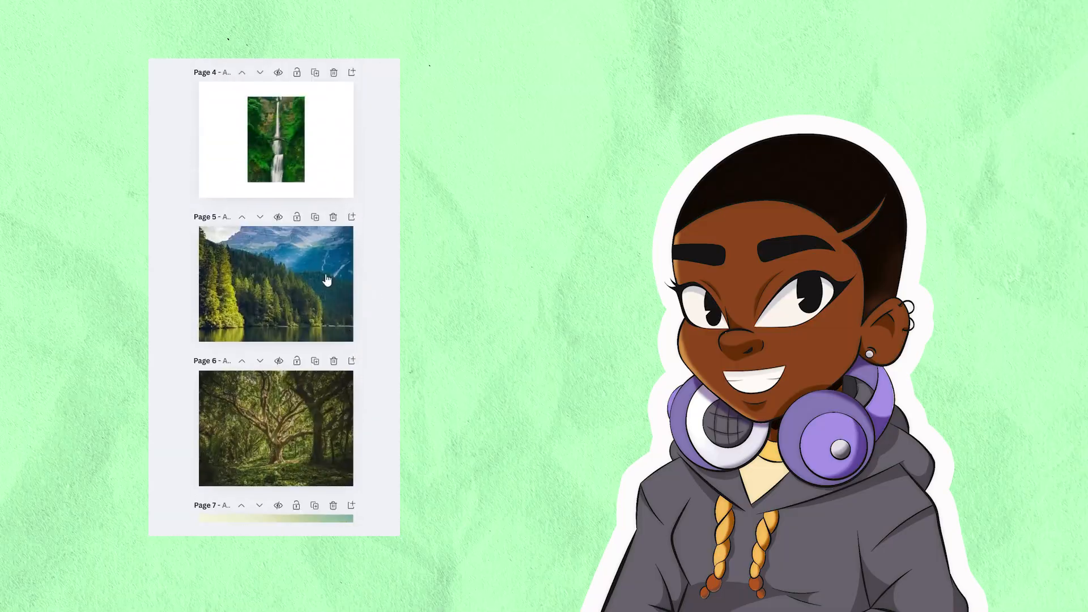
# - Set the waterfall image on page 4 as the page background
pyautogui.click(282, 286)
pyautogui.rightClick(282, 286)
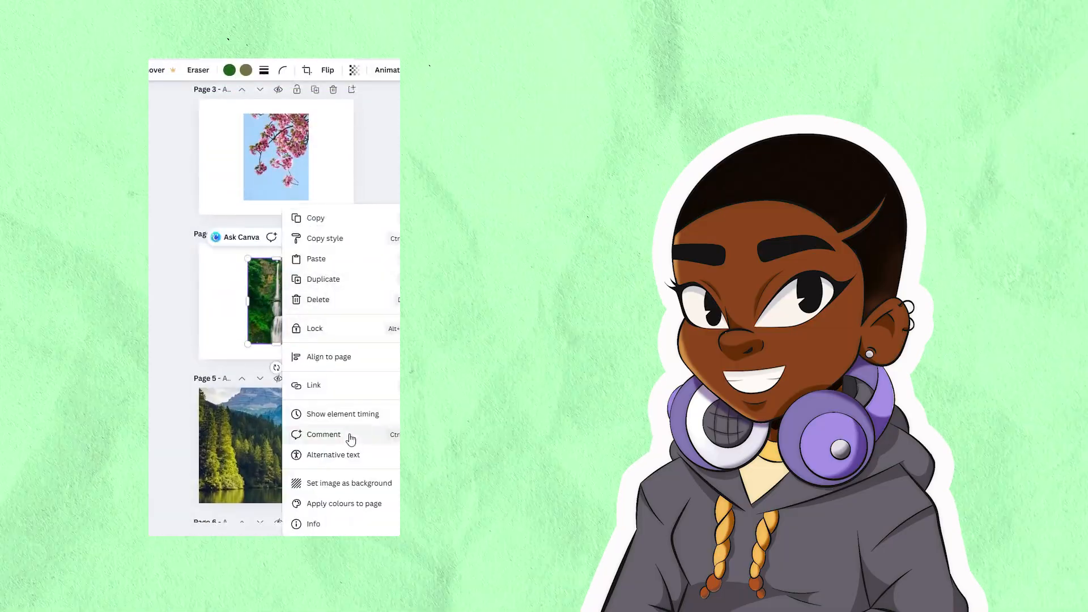
pyautogui.click(351, 483)
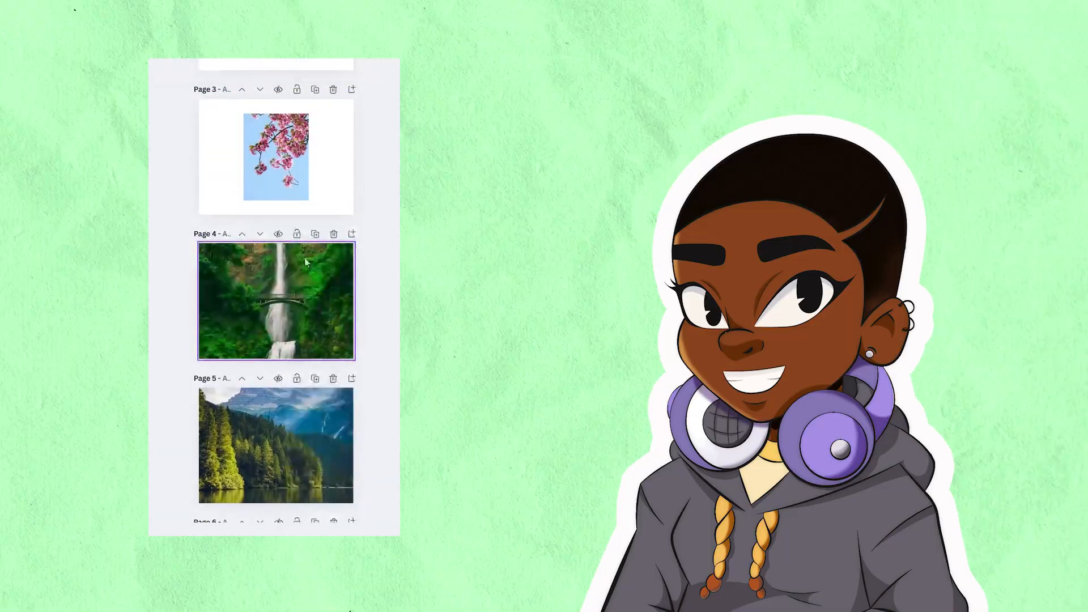
# - Set the cherry blossom image on page 3 as the page background
pyautogui.click(263, 149)
pyautogui.rightClick(263, 150)
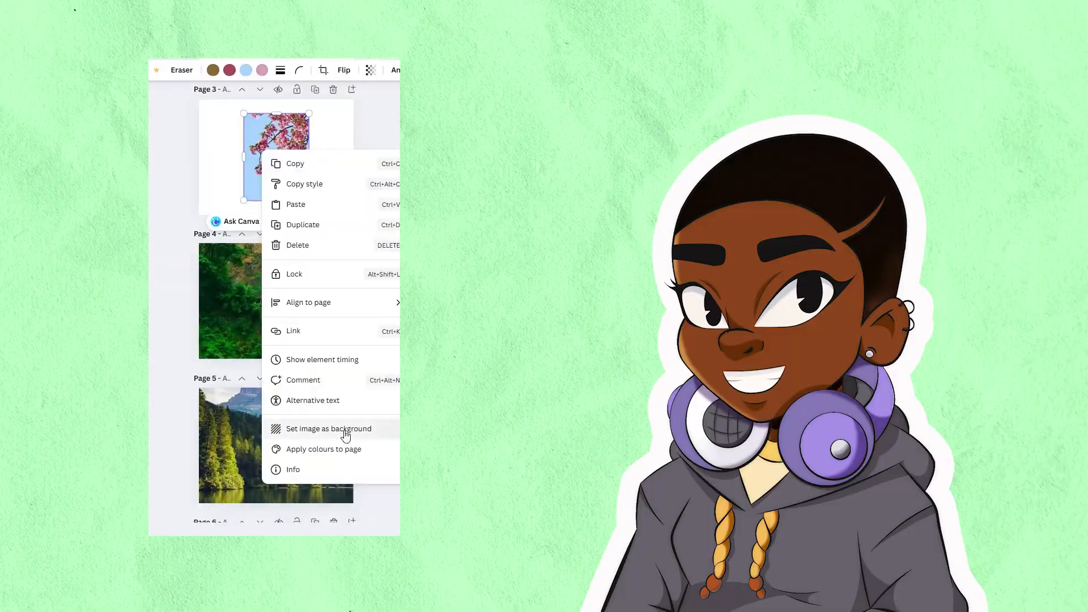
pyautogui.click(345, 429)
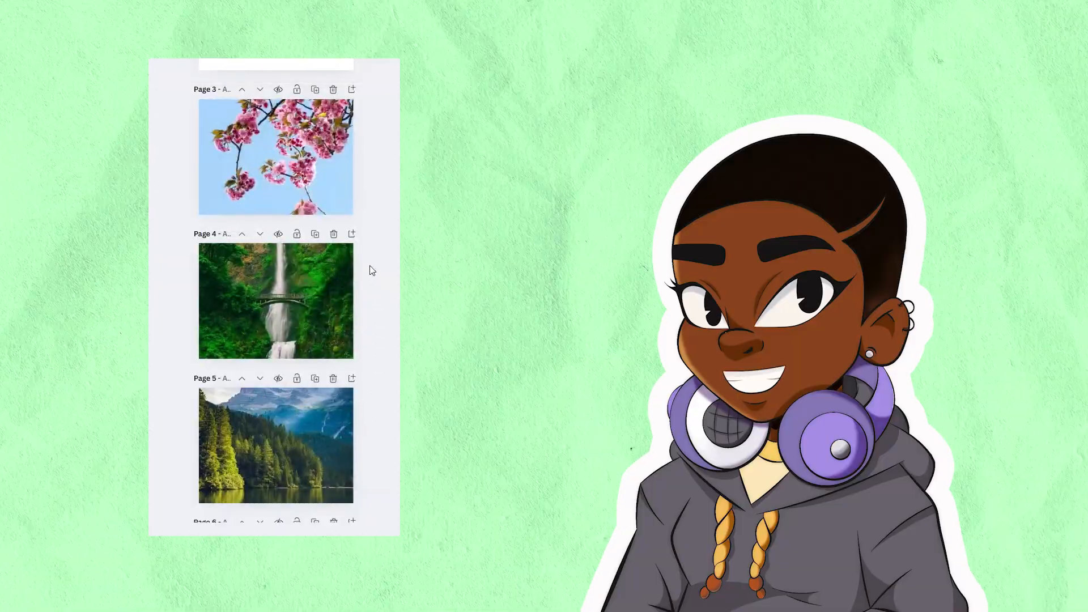
# - Set the lake image on page 2 as the page background
pyautogui.scroll(5, 372, 270)
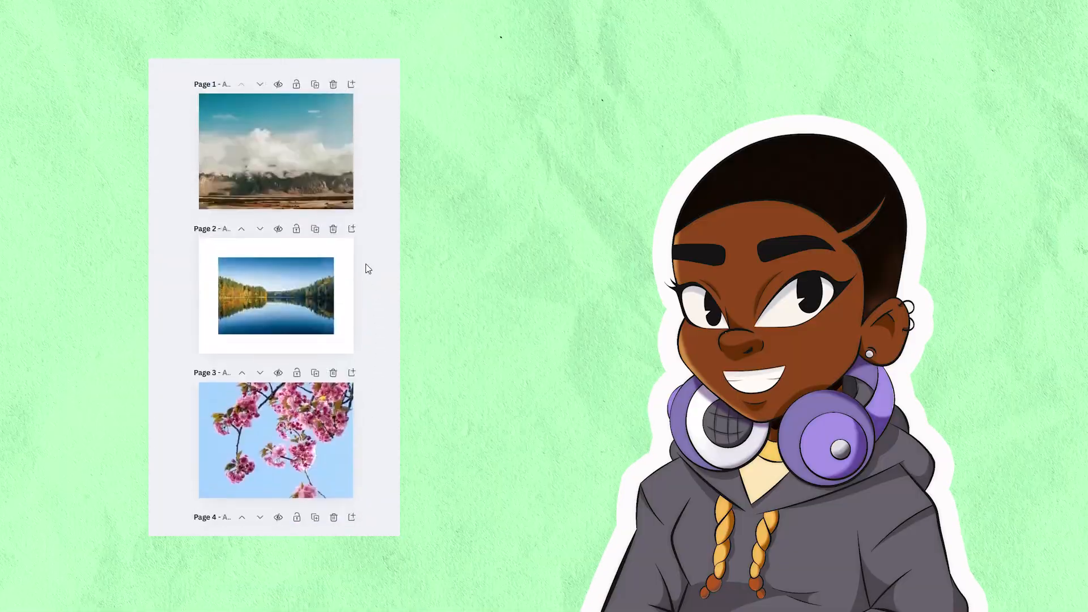
pyautogui.rightClick(288, 295)
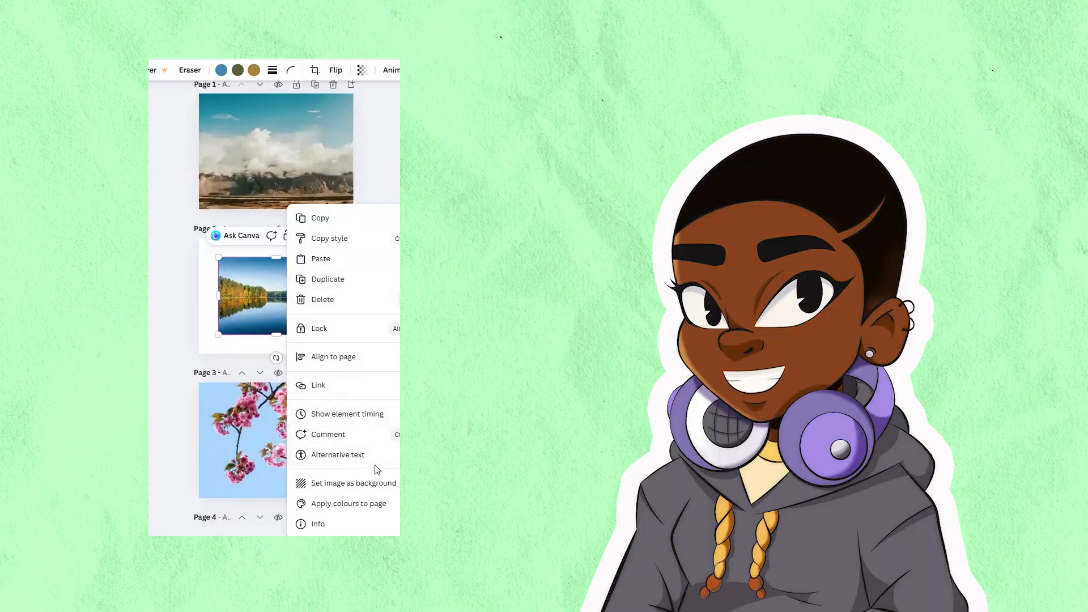
pyautogui.click(355, 483)
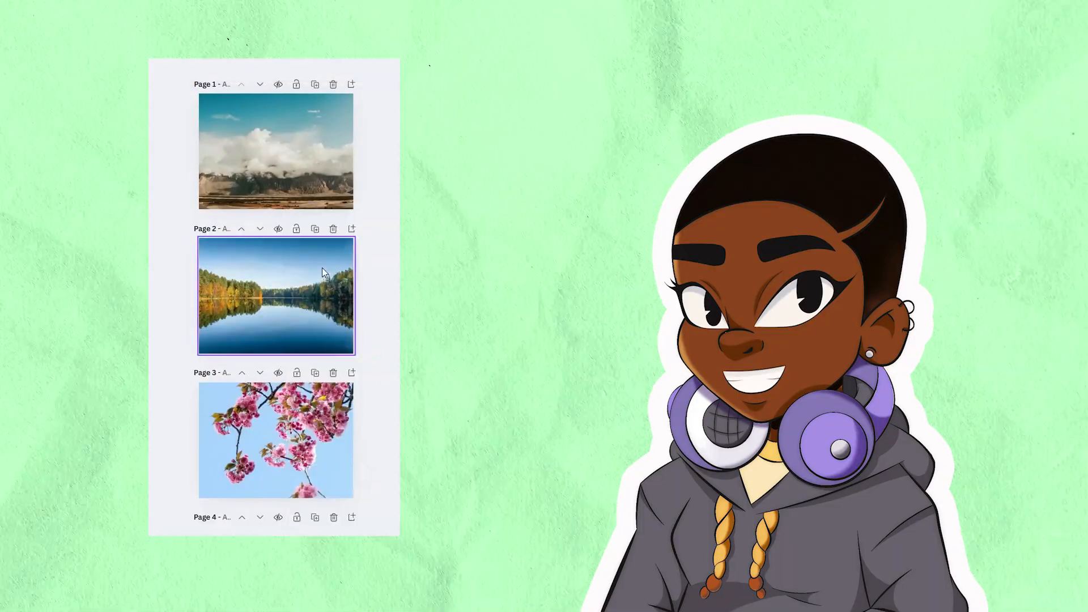
pyautogui.scroll(1, 338, 307)
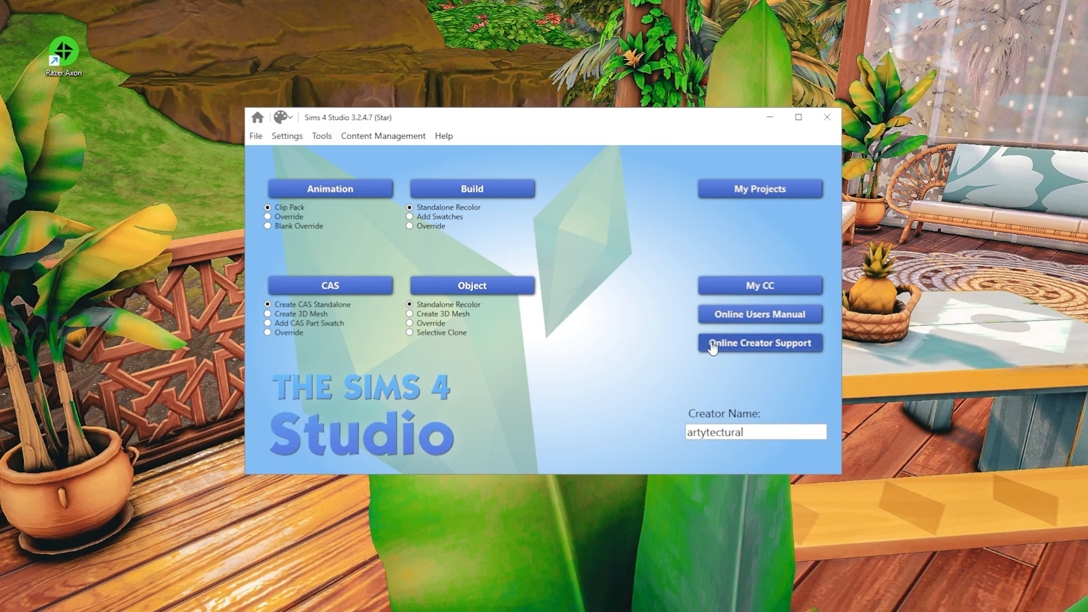
# - Switch to Sims 4 Studio and start a Build standalone recolor from the tan wall swatch
pyautogui.click(467, 193)
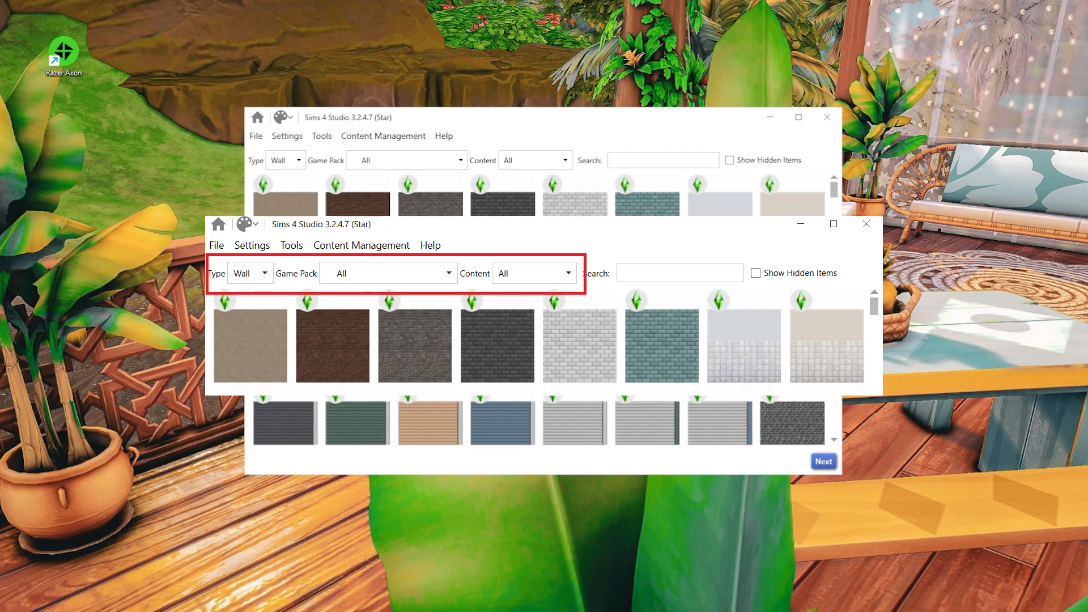
pyautogui.scroll(-5, 709, 292)
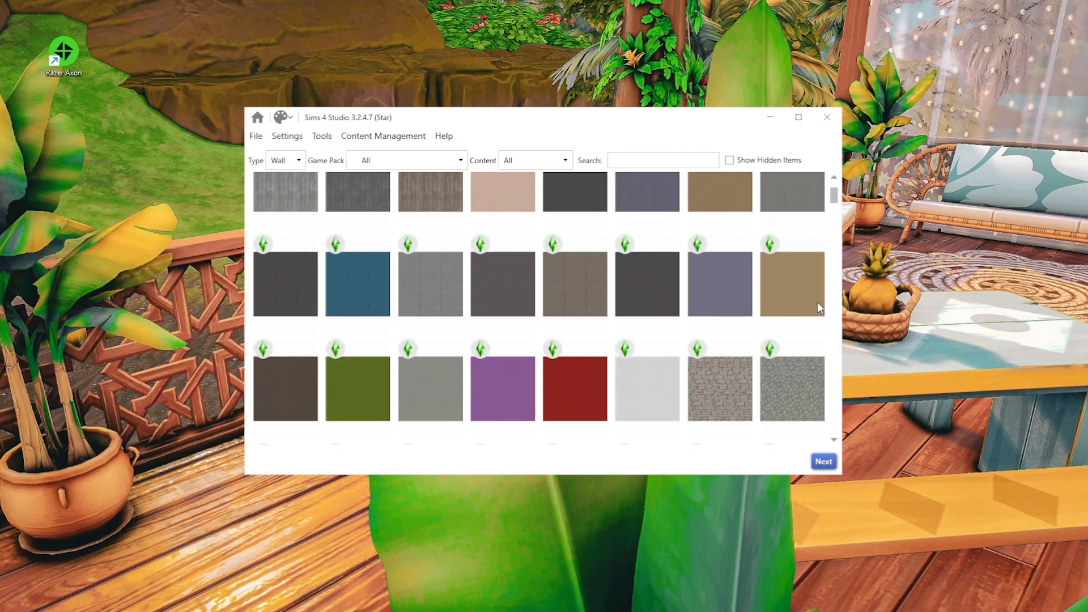
pyautogui.click(804, 289)
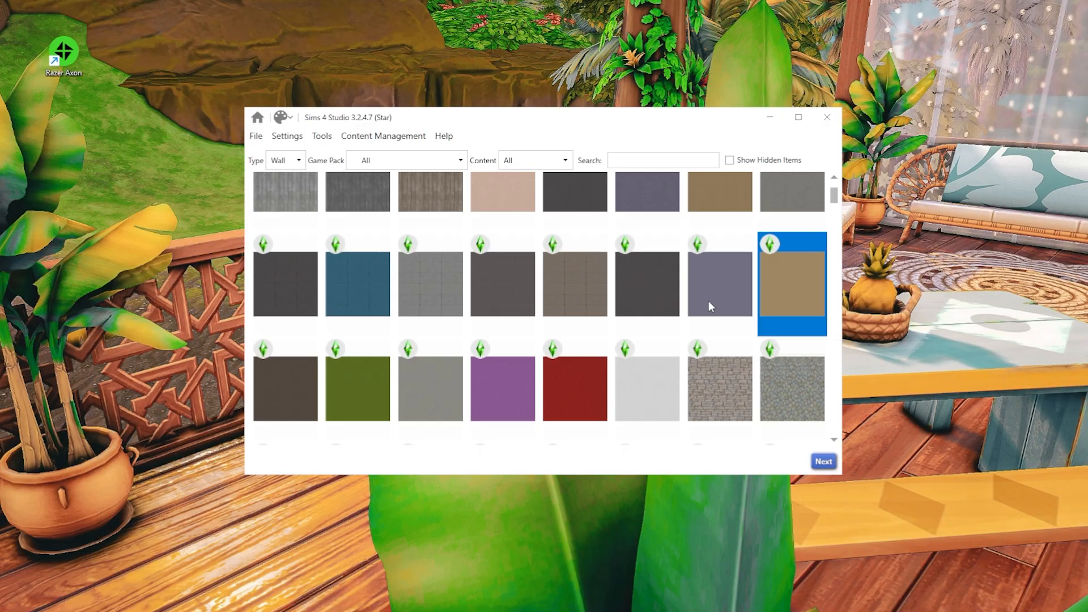
pyautogui.click(824, 462)
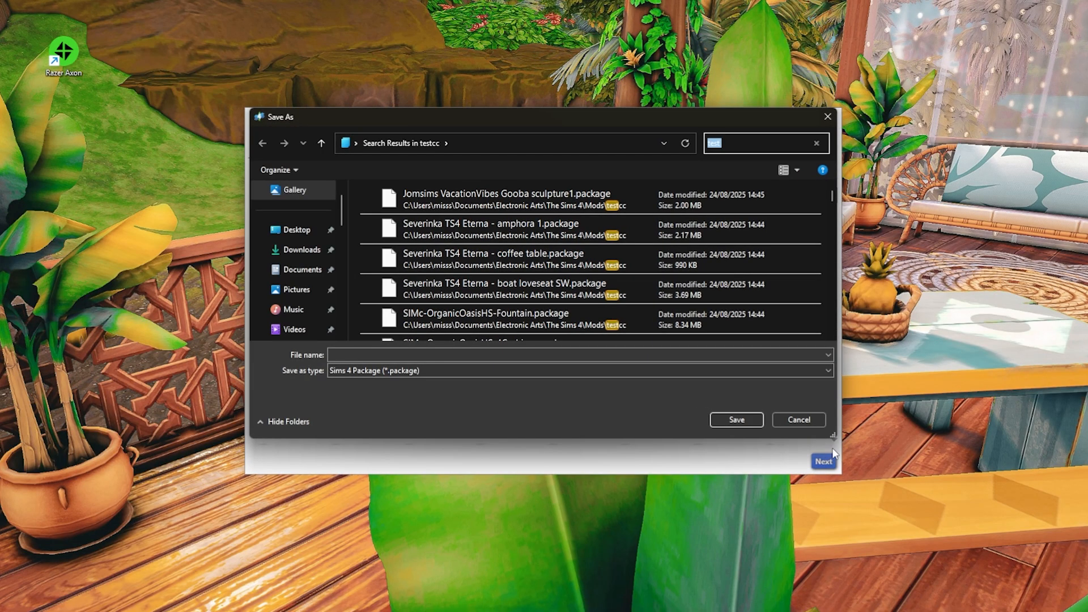
# - Save the new package to the Desktop as accentwall_wallpaper
pyautogui.click(290, 231)
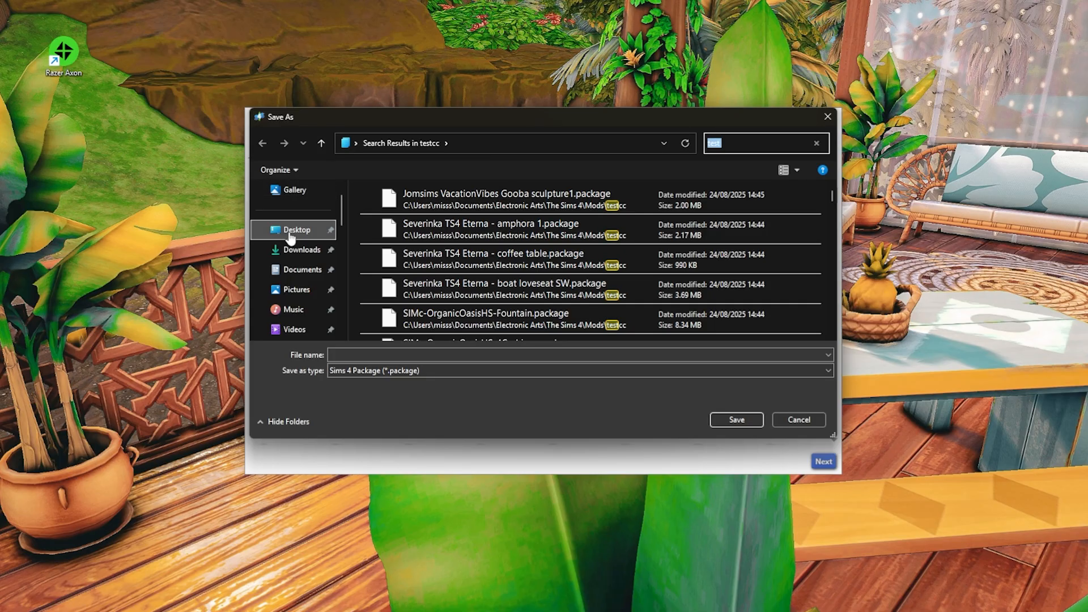
pyautogui.click(374, 352)
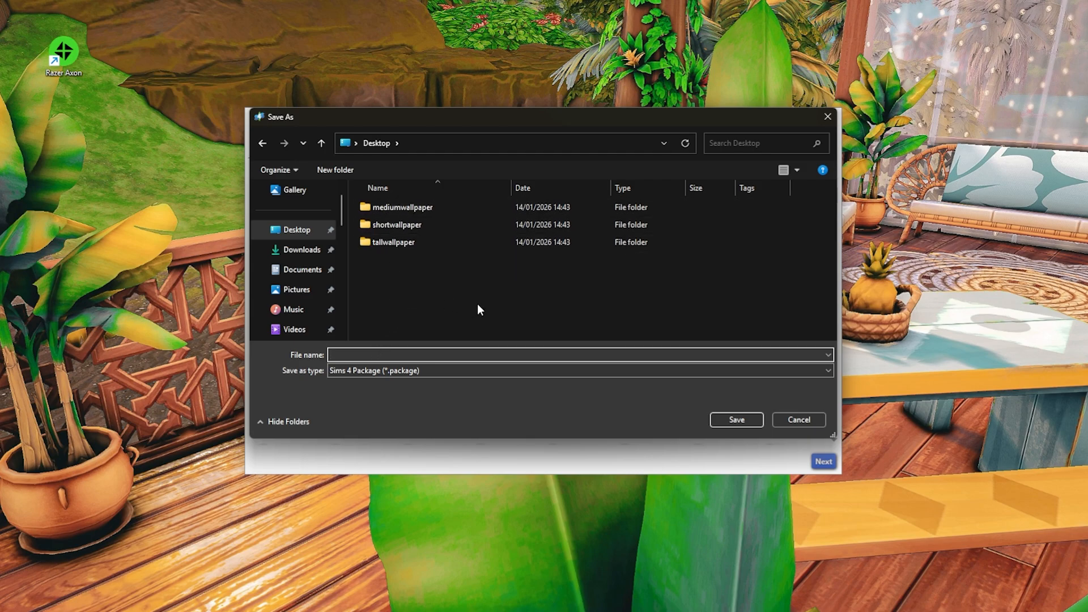
pyautogui.write('accentwall_wallpaper')
pyautogui.press('Return')
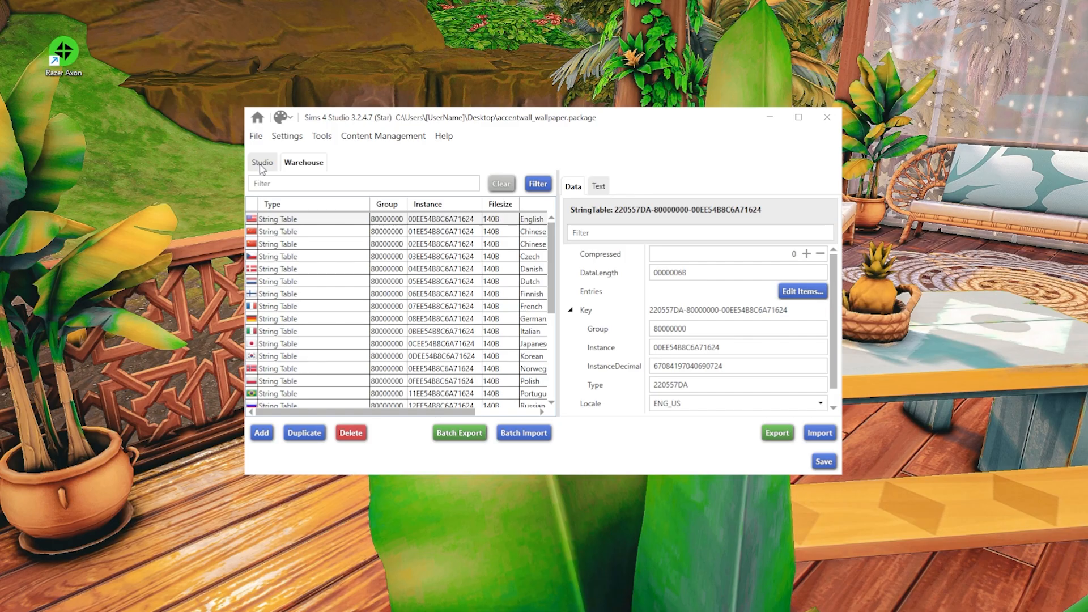
# - Filter the Warehouse resources by material definition
pyautogui.click(261, 163)
pyautogui.click(294, 183)
pyautogui.write('m')
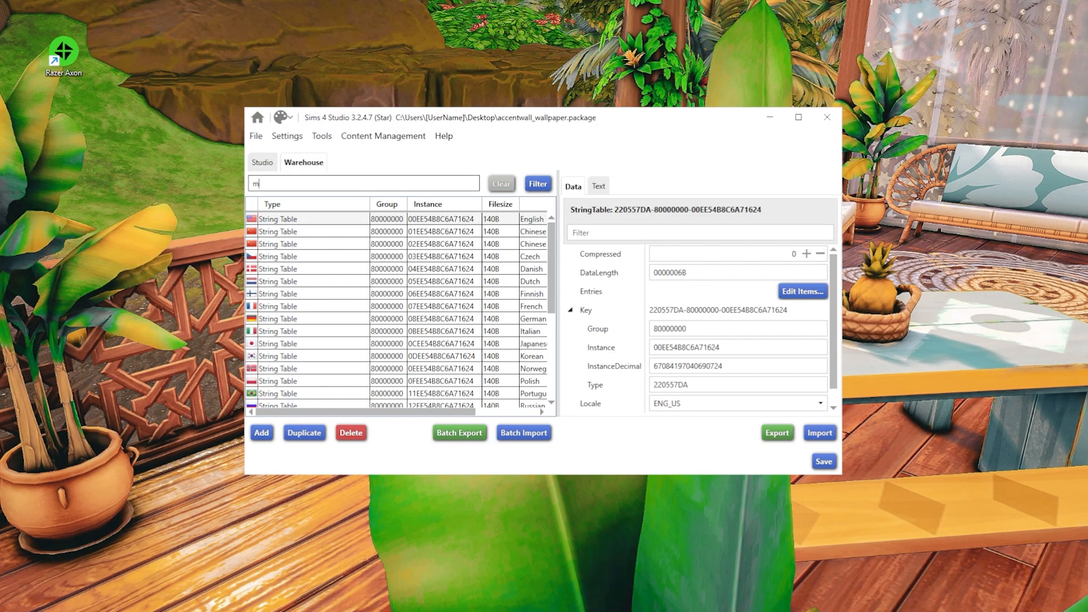
pyautogui.write('aterial definiti9on')
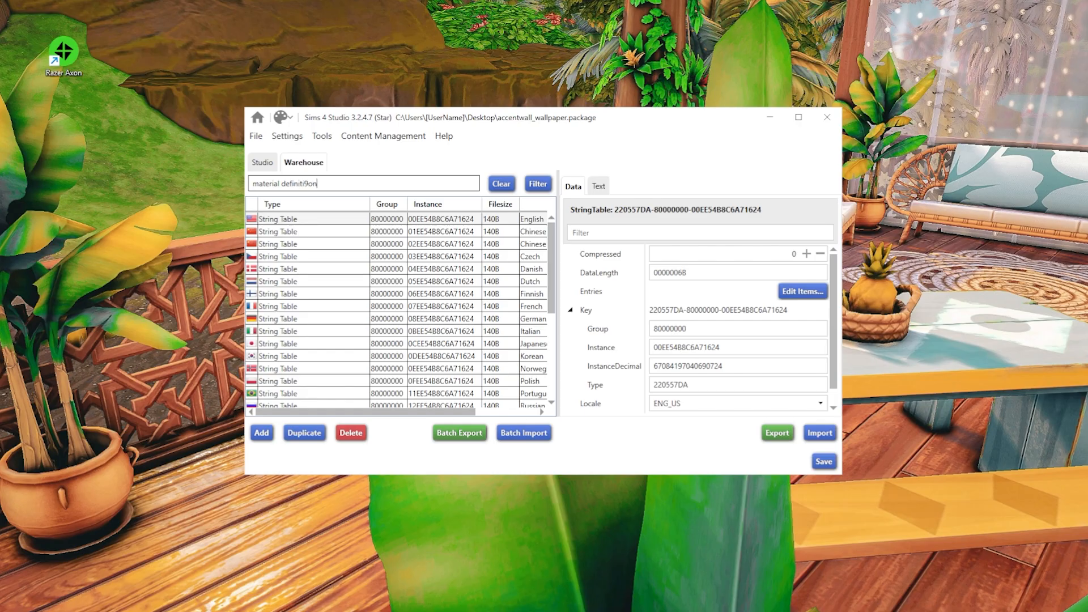
pyautogui.press('BackSpace')
pyautogui.press('BackSpace')
pyautogui.press('BackSpace')
pyautogui.write('on')
pyautogui.click(542, 189)
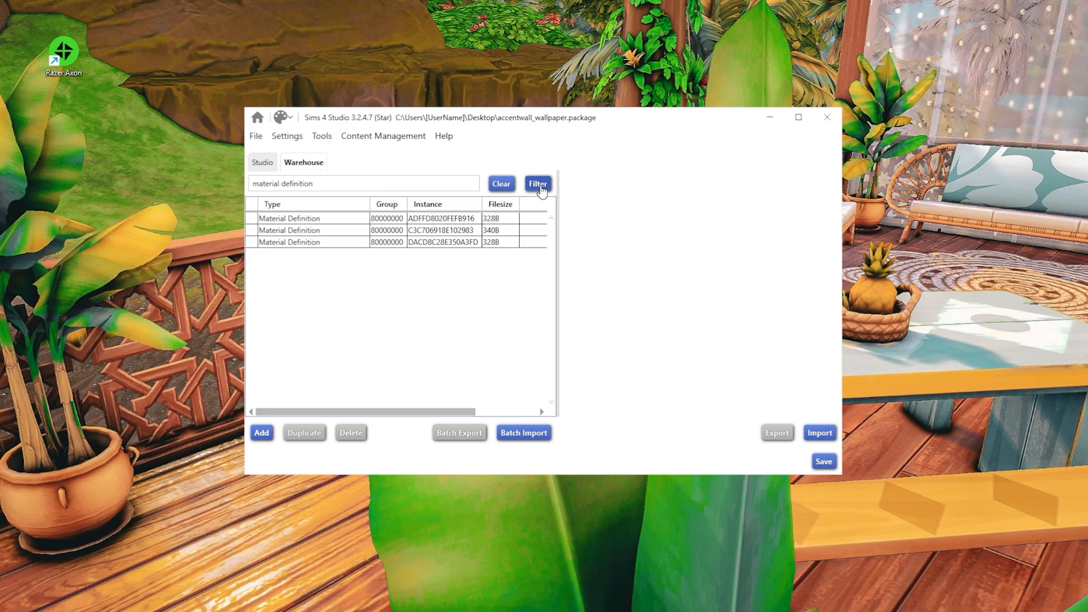
# - In the first Material Definition, set the first DiffuseUVScale value to 0.25 and save the items
pyautogui.click(306, 220)
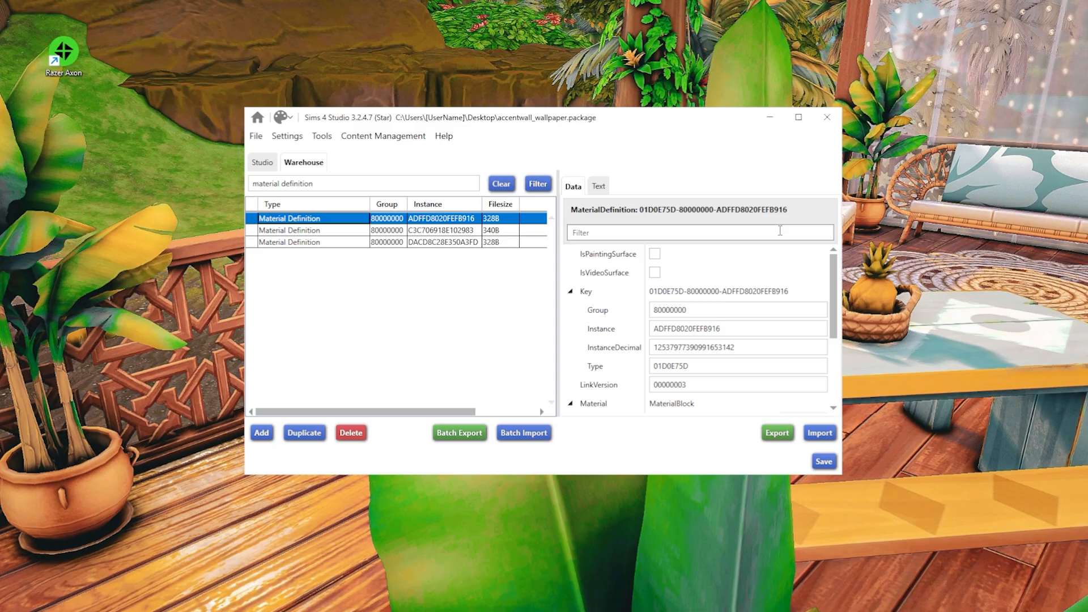
pyautogui.scroll(-3, 793, 312)
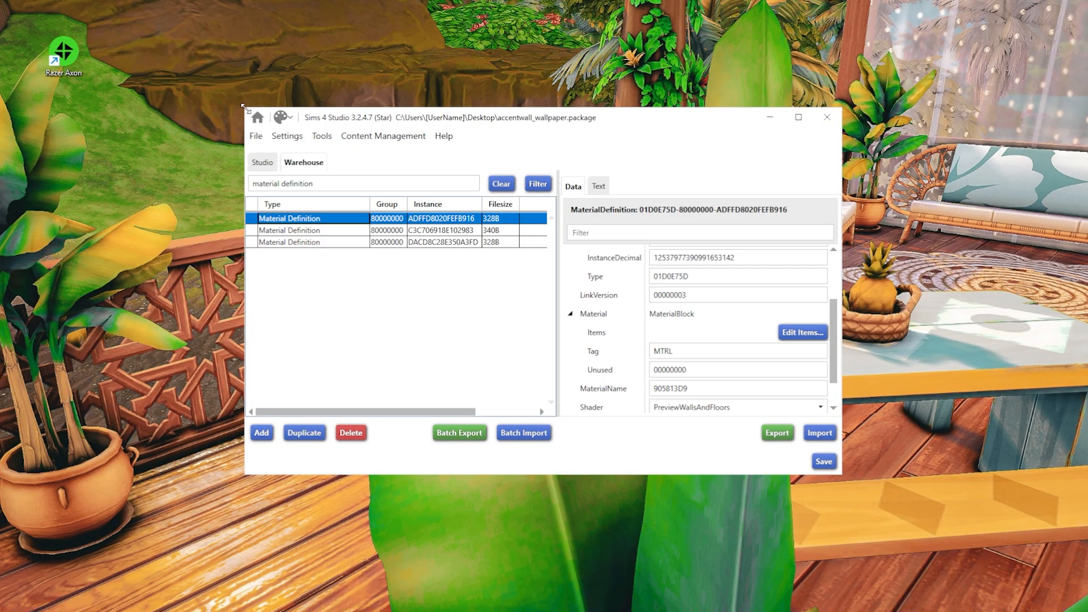
pyautogui.moveTo(241, 108); pyautogui.dragTo(90, 24)
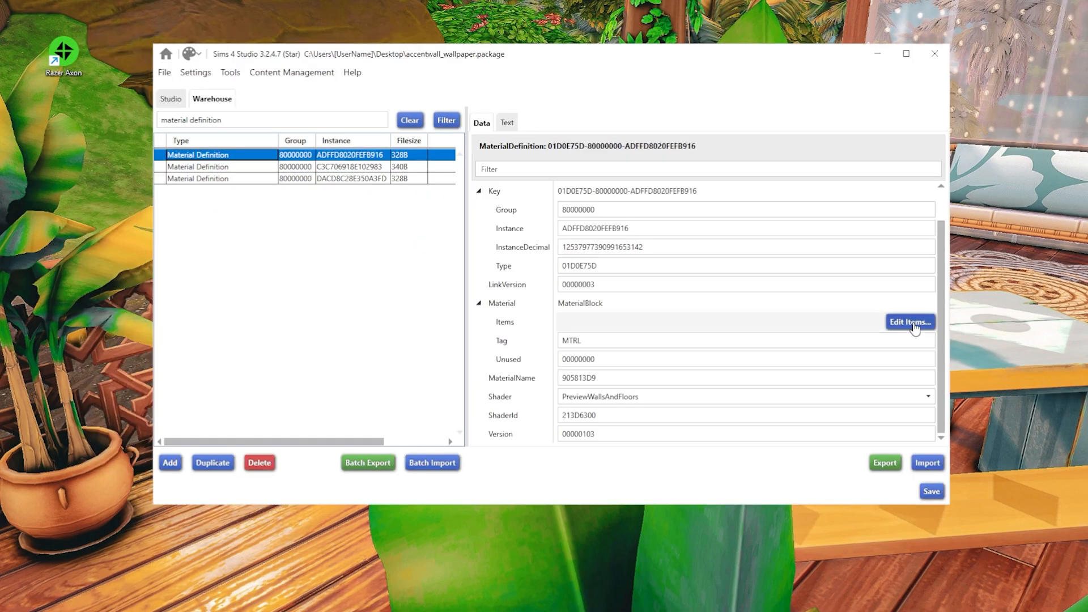
pyautogui.click(910, 321)
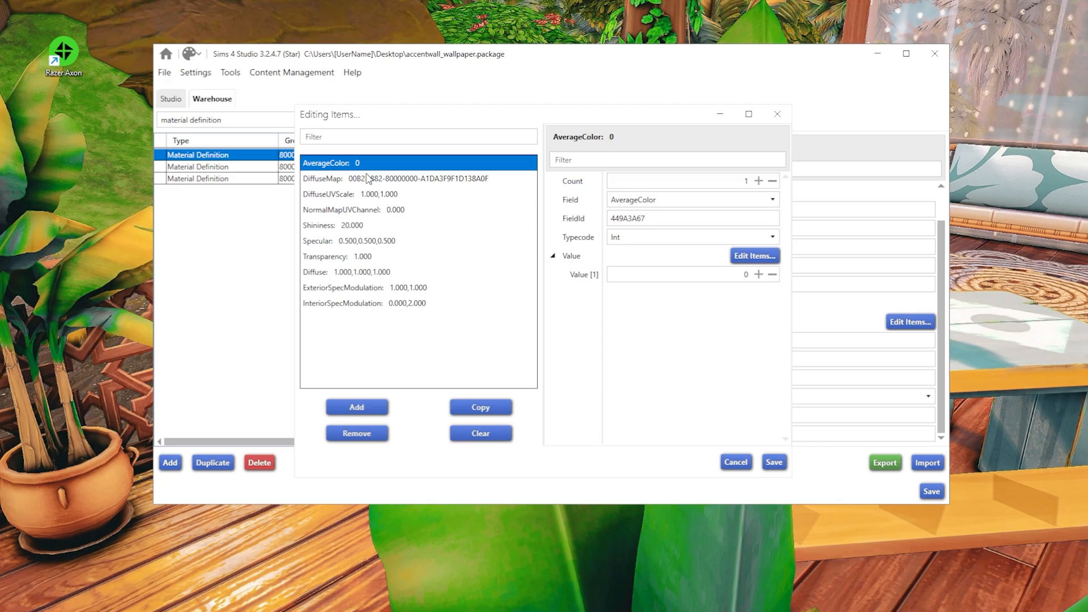
pyautogui.click(337, 196)
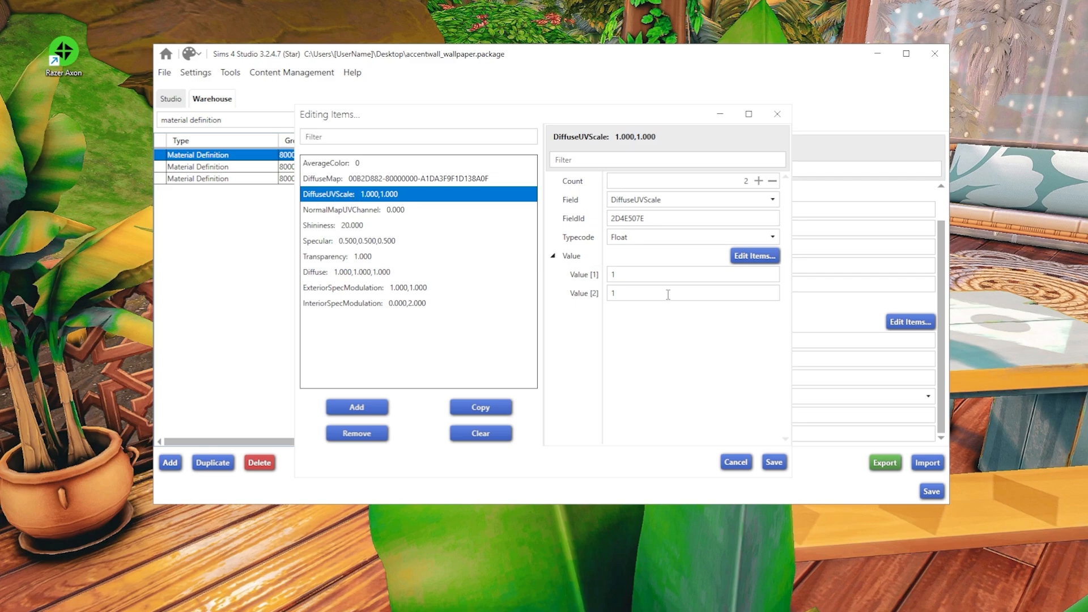
pyautogui.click(619, 274)
pyautogui.press('BackSpace')
pyautogui.write('0')
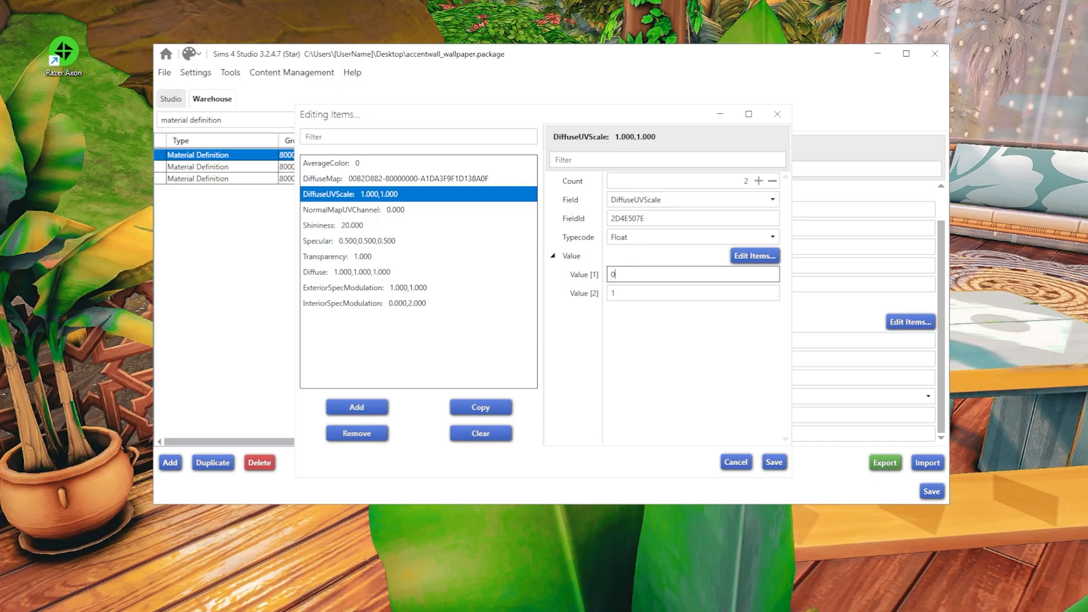
pyautogui.write('.25')
pyautogui.click(775, 463)
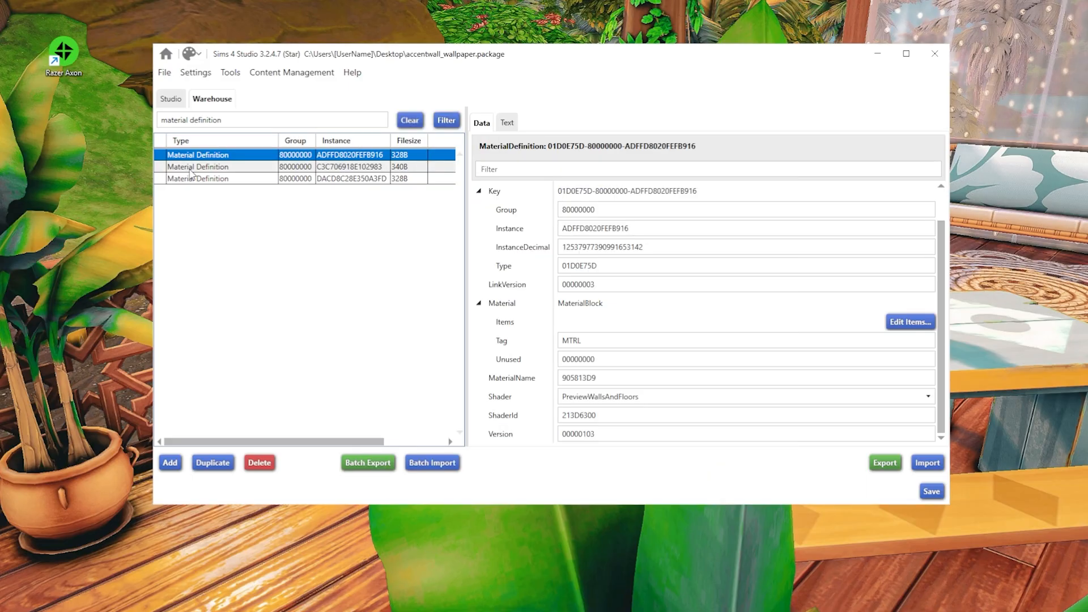
# - In the second Material Definition, set the first DiffuseUVScale value to 0.25 and save the items
pyautogui.click(191, 167)
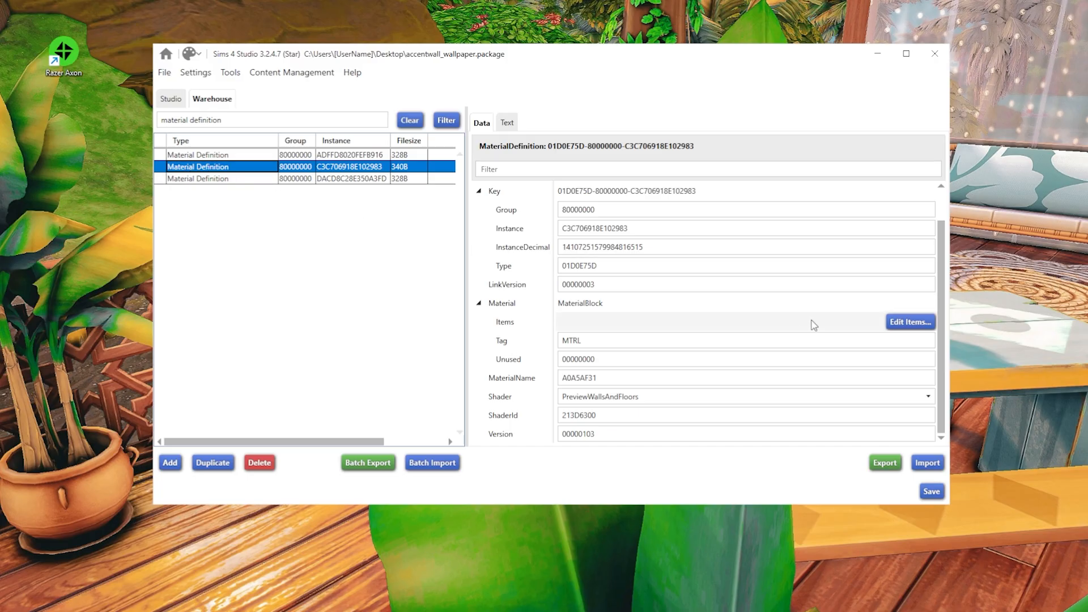
pyautogui.click(910, 322)
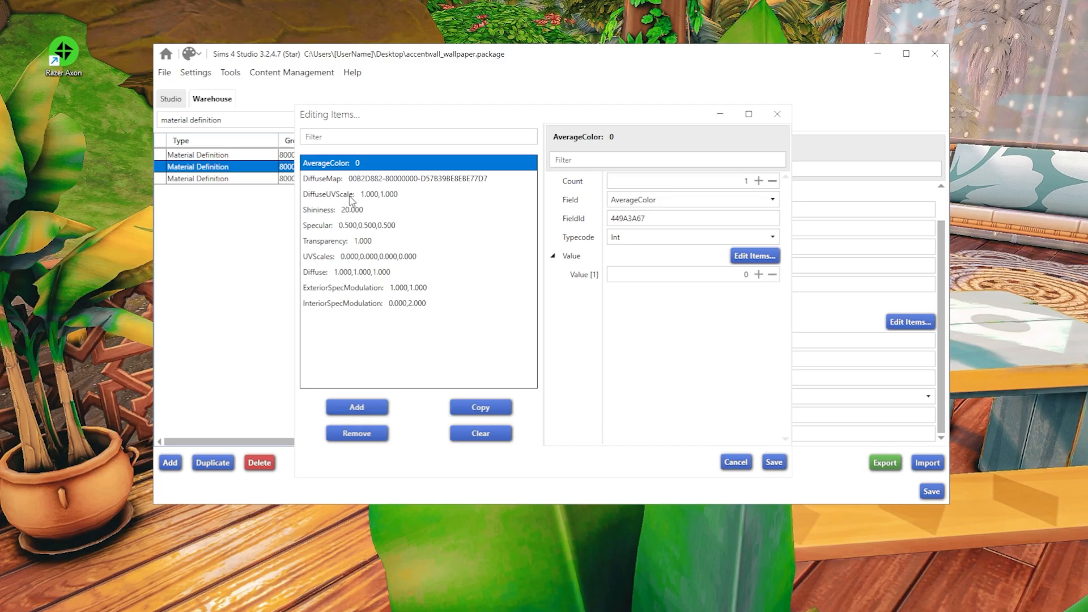
pyautogui.click(351, 195)
pyautogui.click(635, 275)
pyautogui.press('BackSpace')
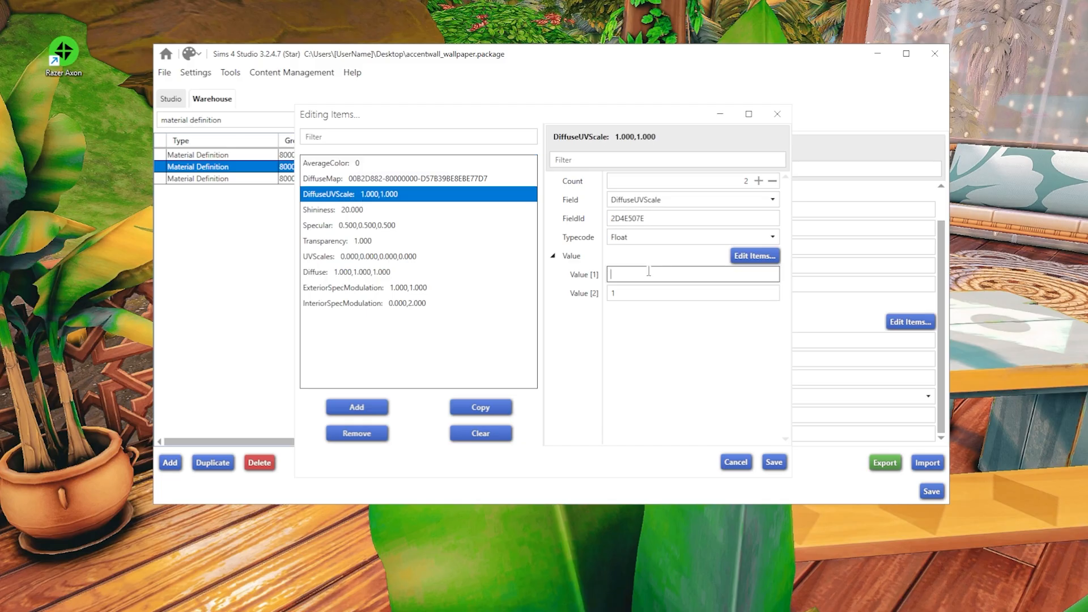
pyautogui.write('0.25')
pyautogui.click(774, 463)
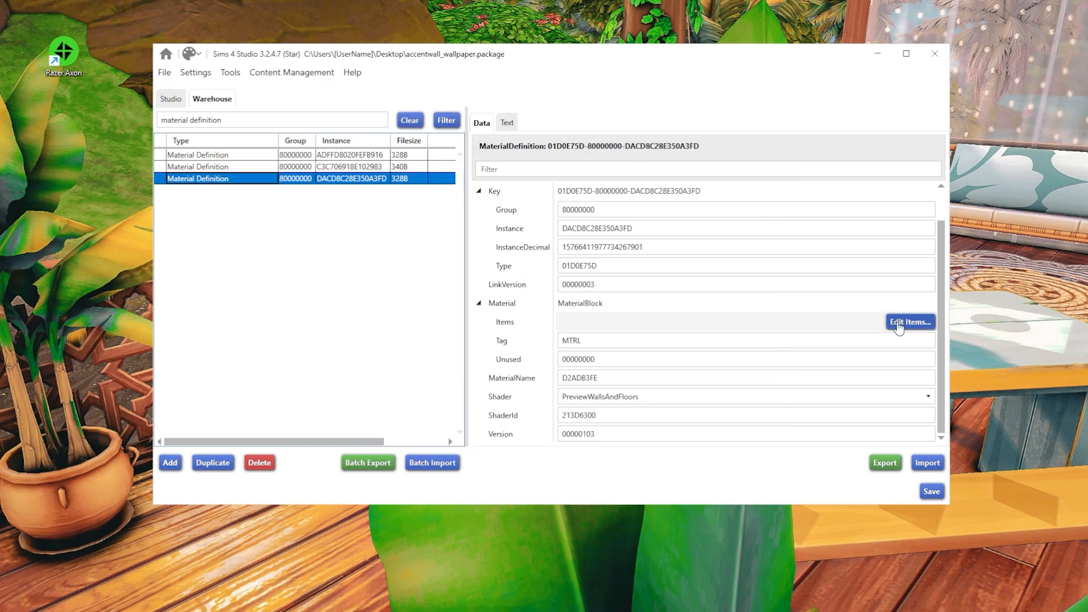
# - Save the package with the edited third Material Definition selected
pyautogui.click(912, 322)
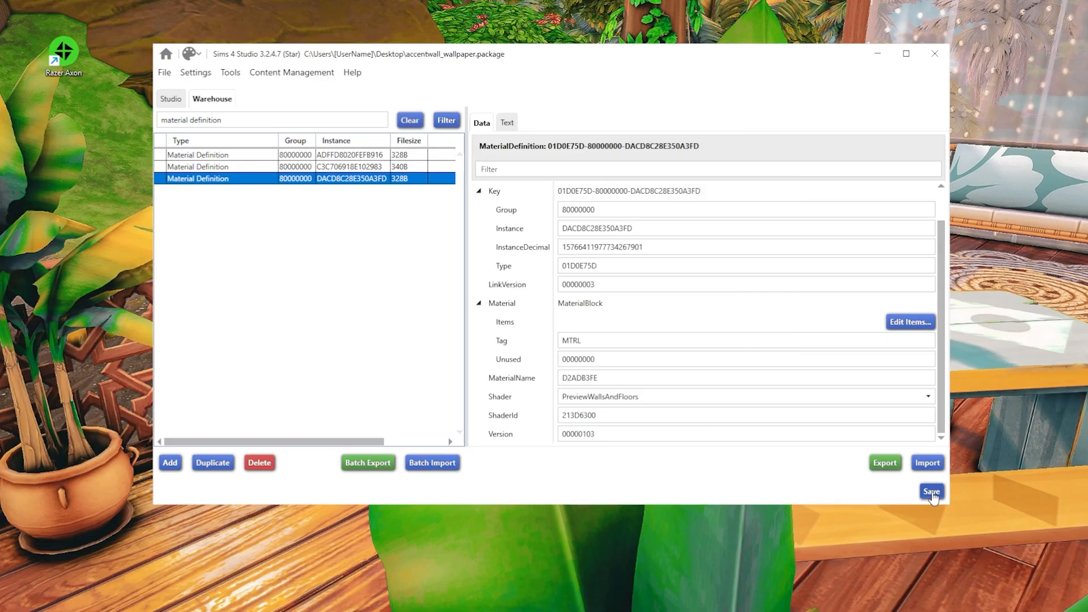
pyautogui.click(932, 493)
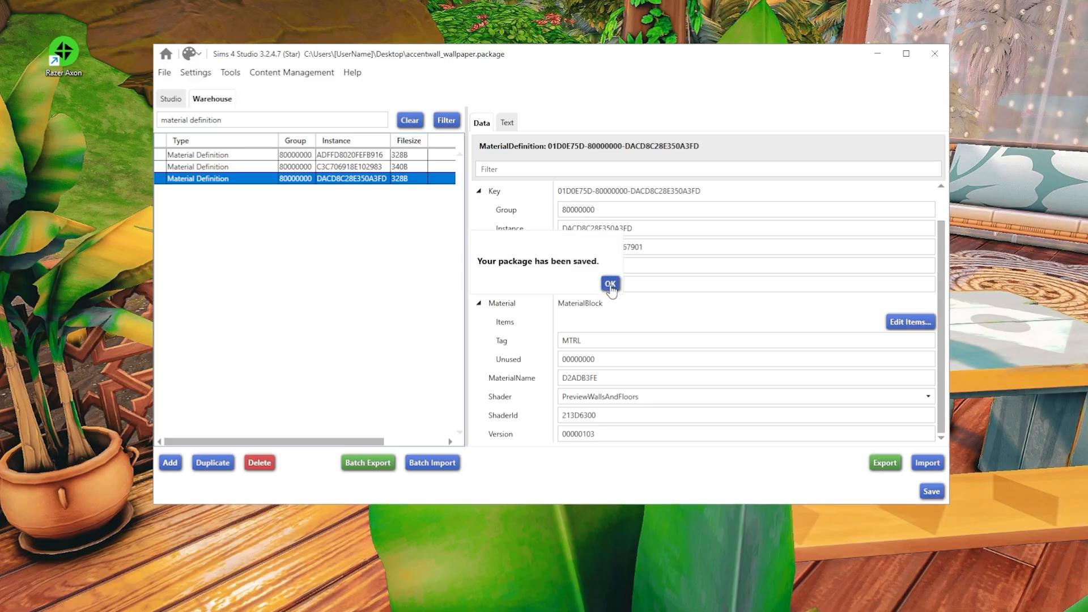
pyautogui.click(610, 285)
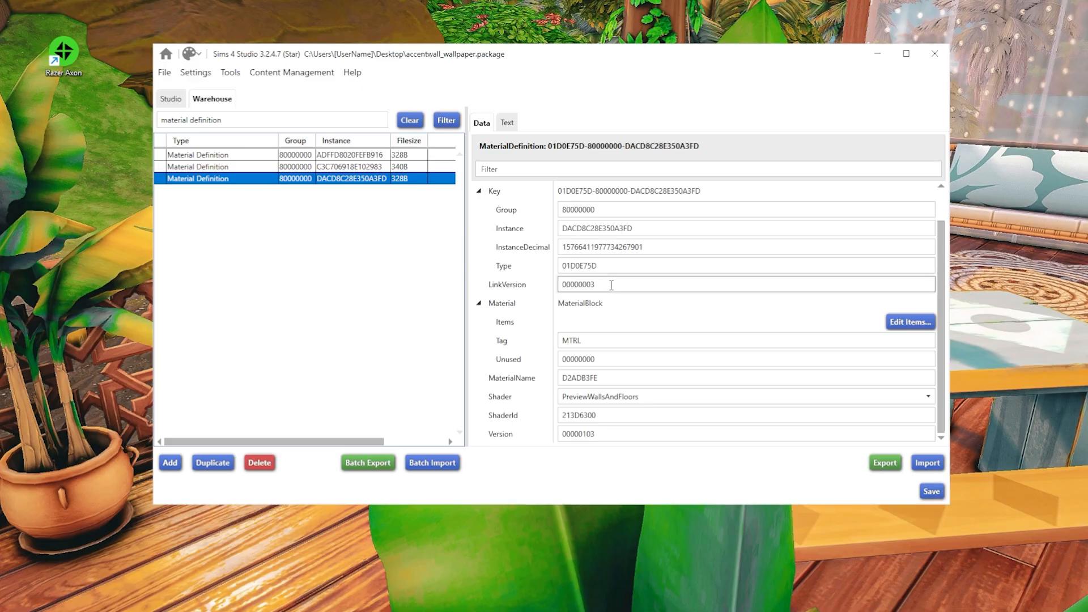
# - Rename the catalog item to Accent Wall Wallpaper and save the package
pyautogui.click(171, 99)
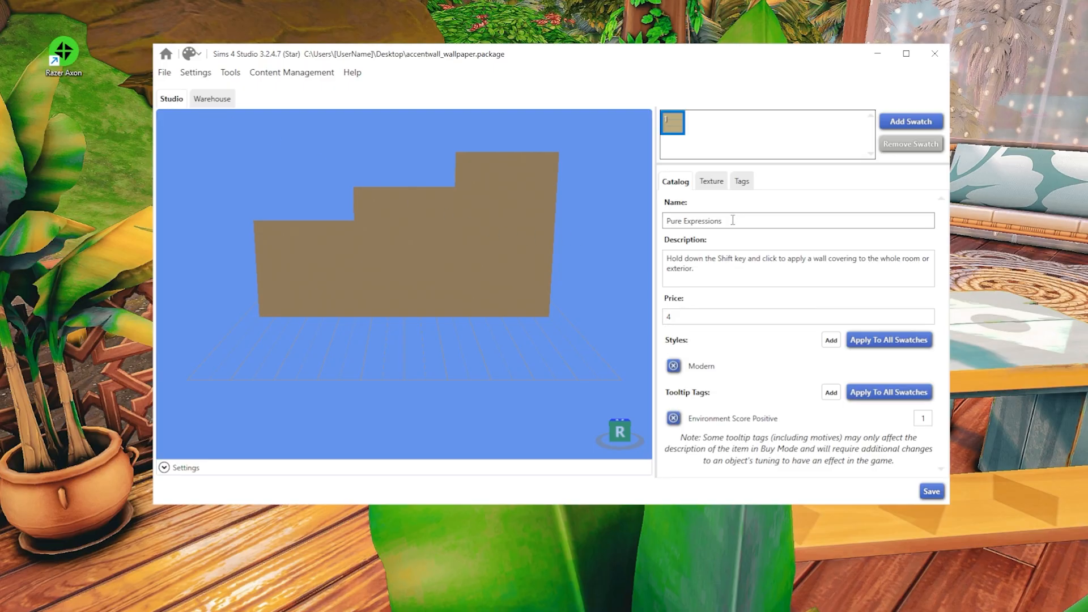
pyautogui.moveTo(733, 220); pyautogui.dragTo(624, 220)
pyautogui.write('Ac')
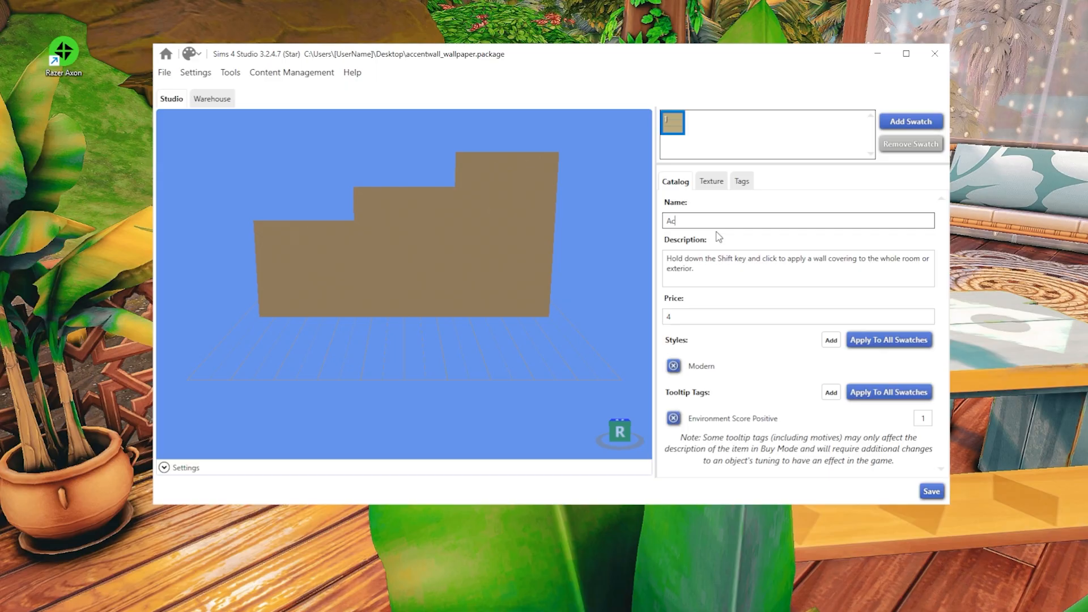
pyautogui.write('cent Wall Wallpap')
pyautogui.write('er')
pyautogui.click(937, 493)
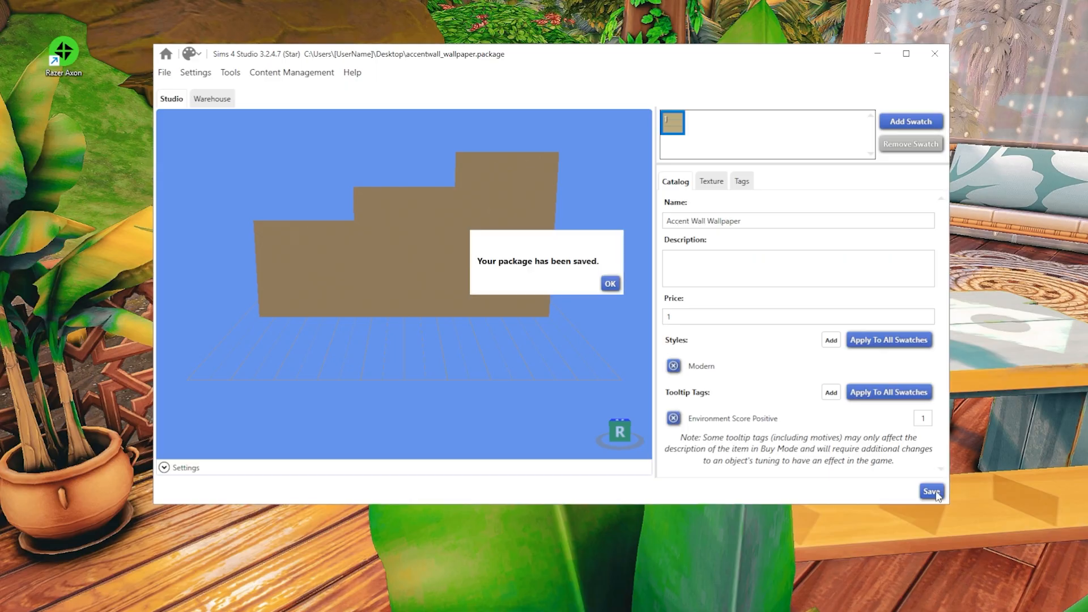
pyautogui.click(610, 285)
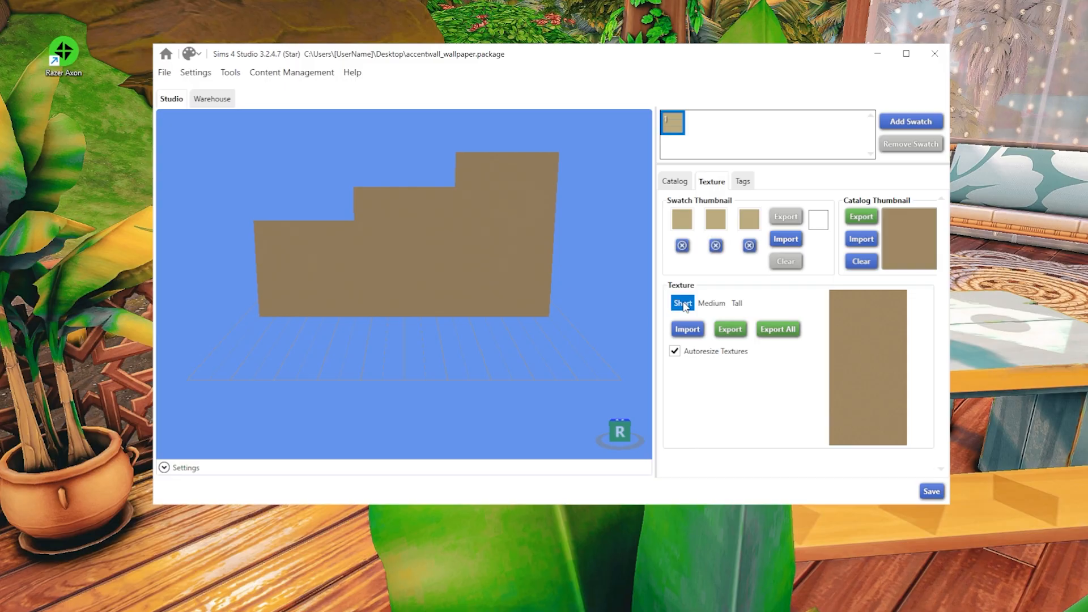
# - Import image 1 from the shortwallpaper folder as the first swatch's short, medium and tall wall textures
pyautogui.click(688, 330)
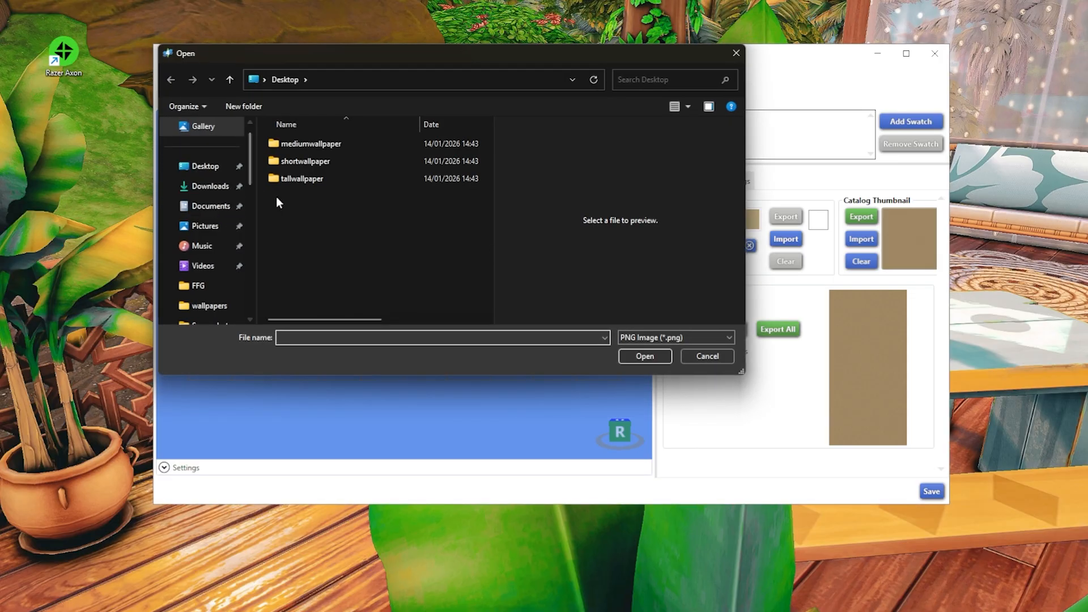
pyautogui.doubleClick(299, 161)
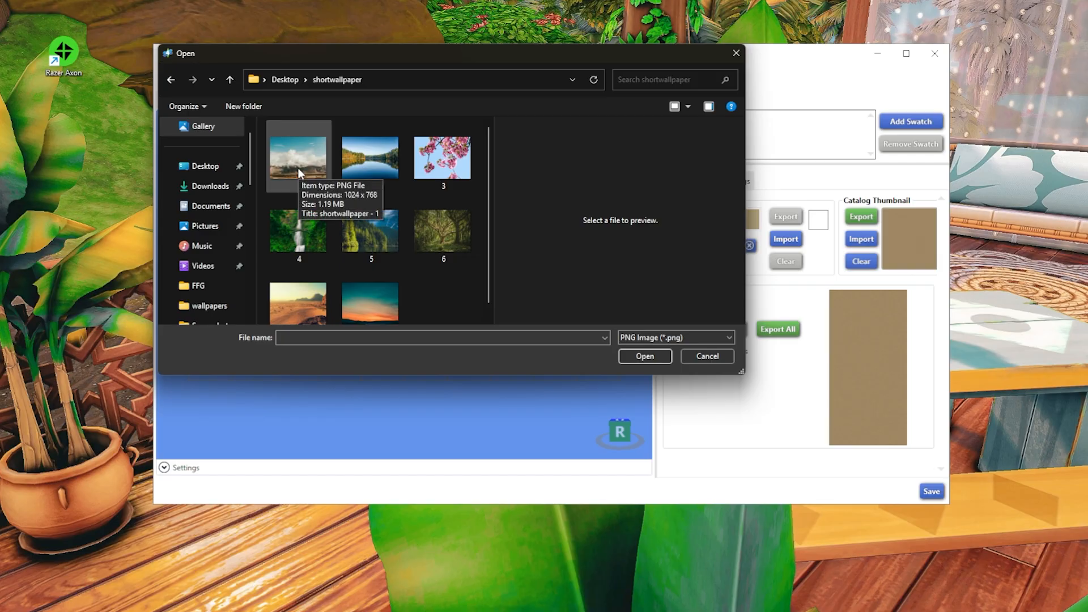
pyautogui.click(295, 159)
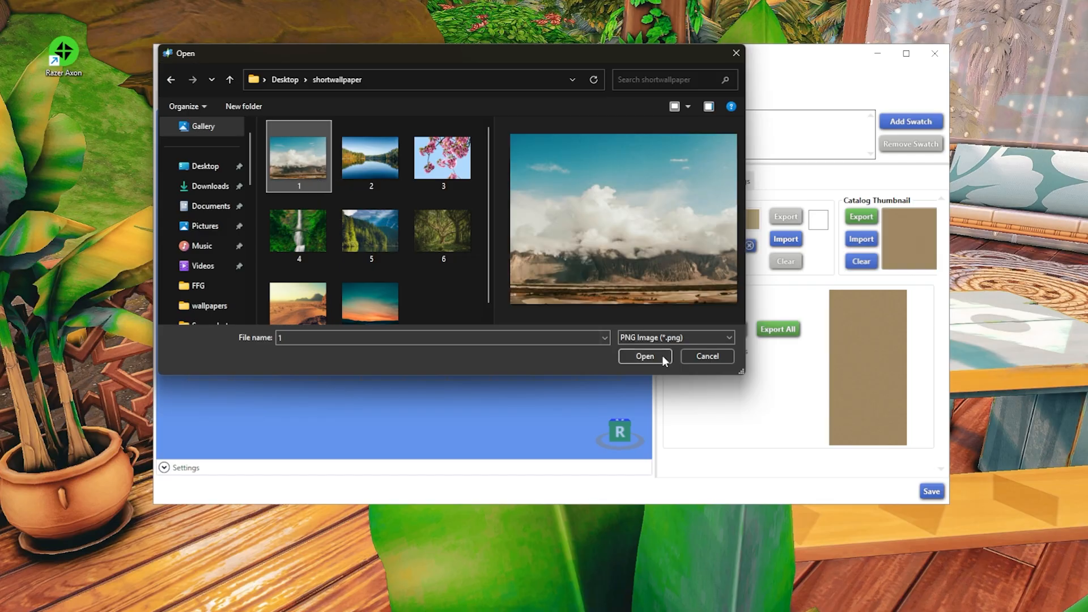
pyautogui.click(659, 356)
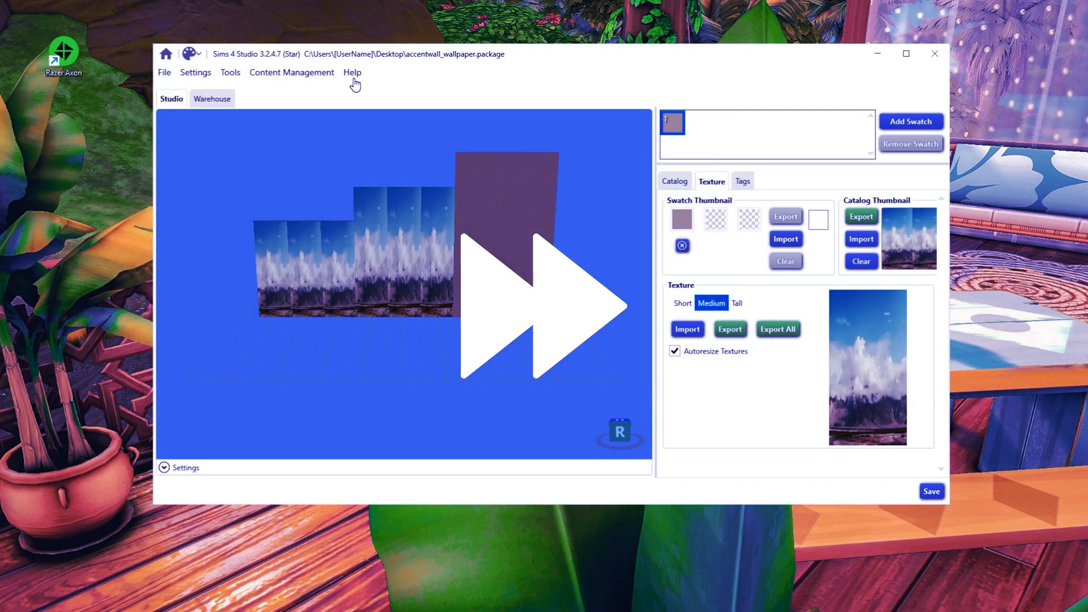
pyautogui.click(688, 329)
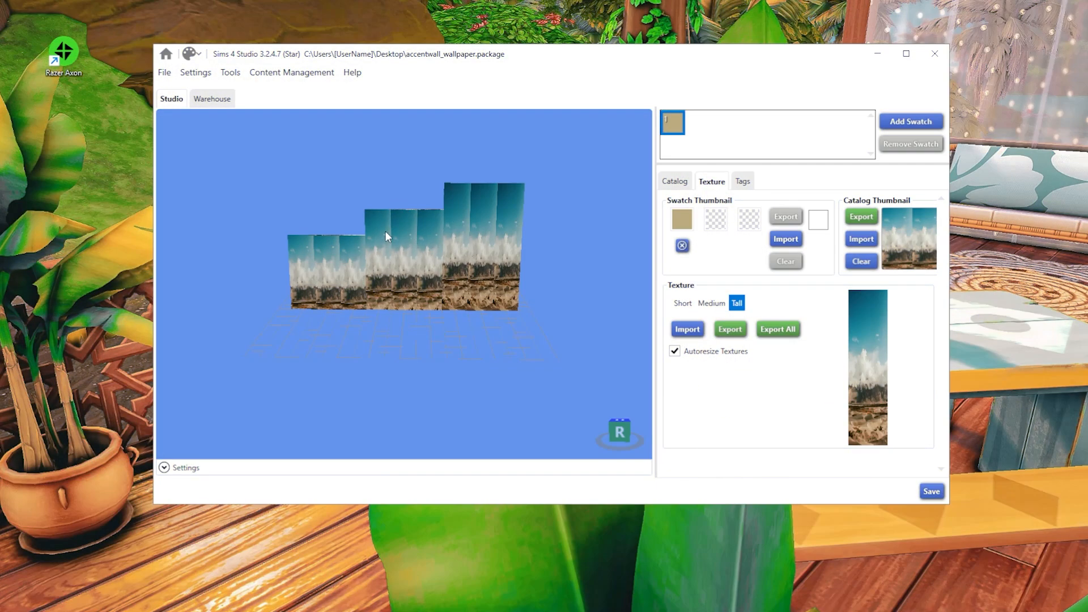
pyautogui.click(713, 306)
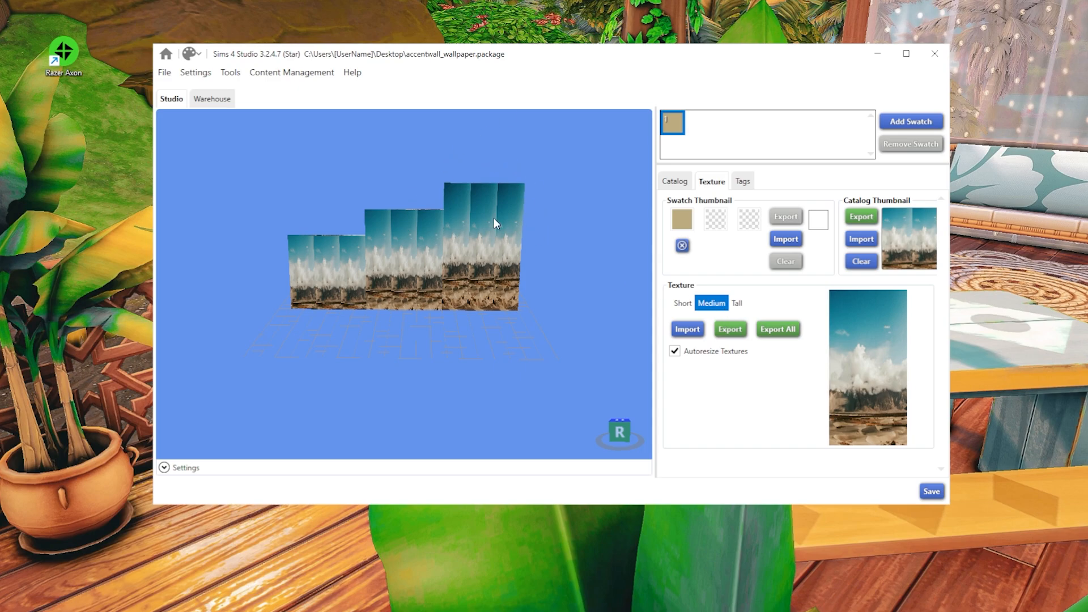
pyautogui.click(738, 305)
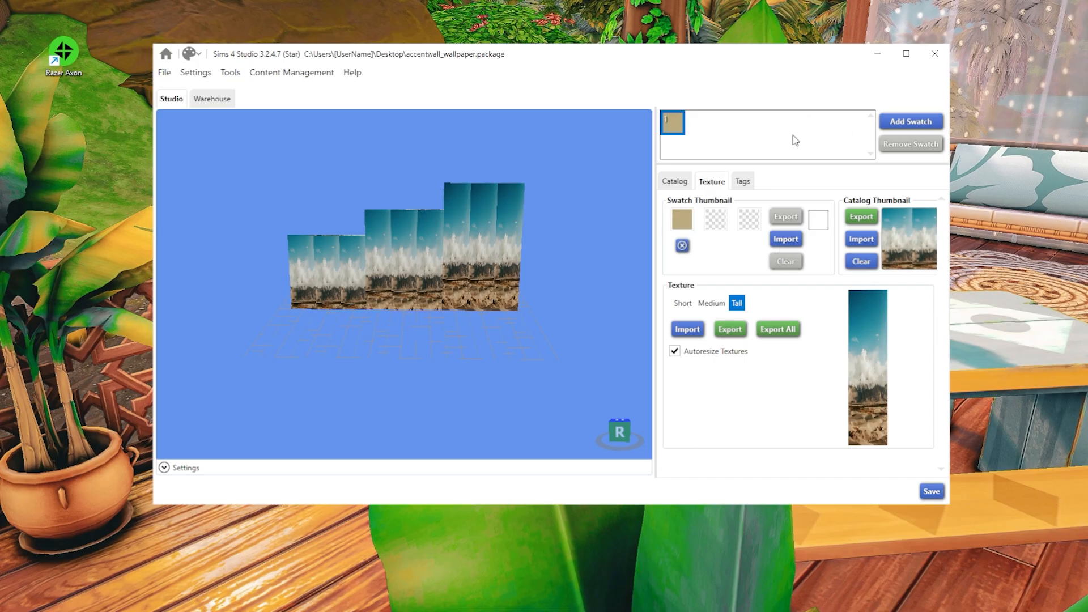
# - Add a second swatch with the lake image as its tall, medium and short textures and set its thumbnail colour
pyautogui.click(917, 122)
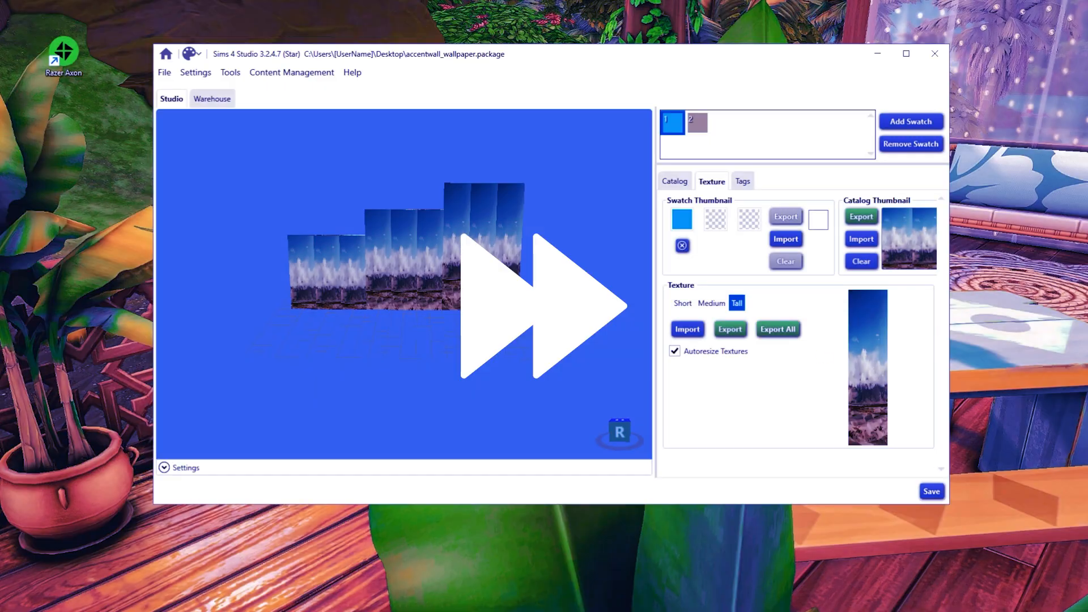
pyautogui.click(698, 123)
pyautogui.click(688, 329)
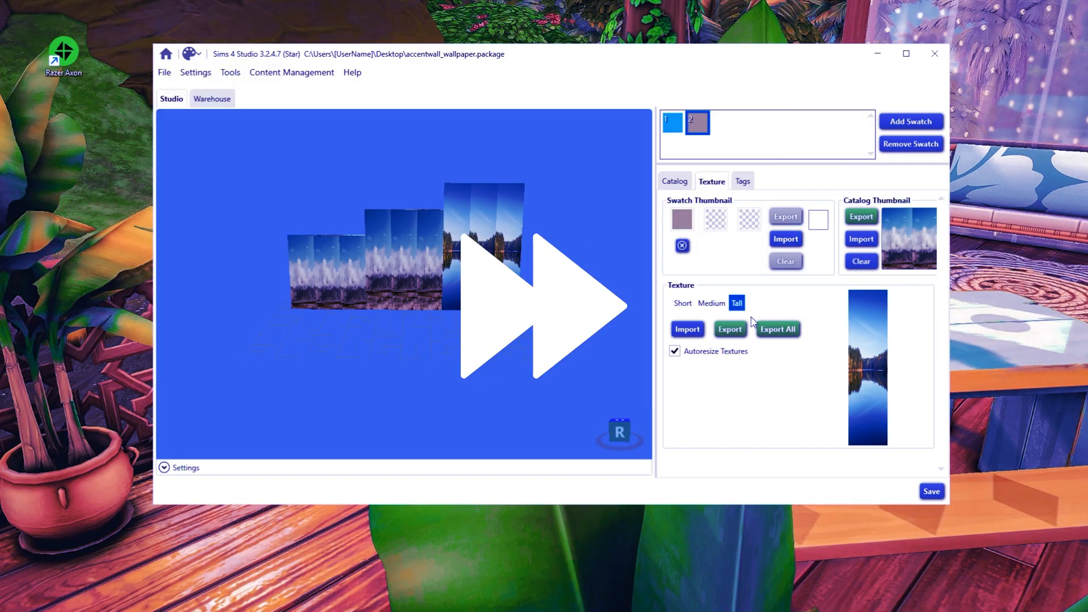
pyautogui.click(712, 304)
pyautogui.click(688, 329)
pyautogui.click(683, 303)
pyautogui.click(688, 329)
pyautogui.click(686, 223)
# - Add a third swatch with the pink blossom image as its short, medium and tall textures and set its thumbnail colour
pyautogui.click(911, 121)
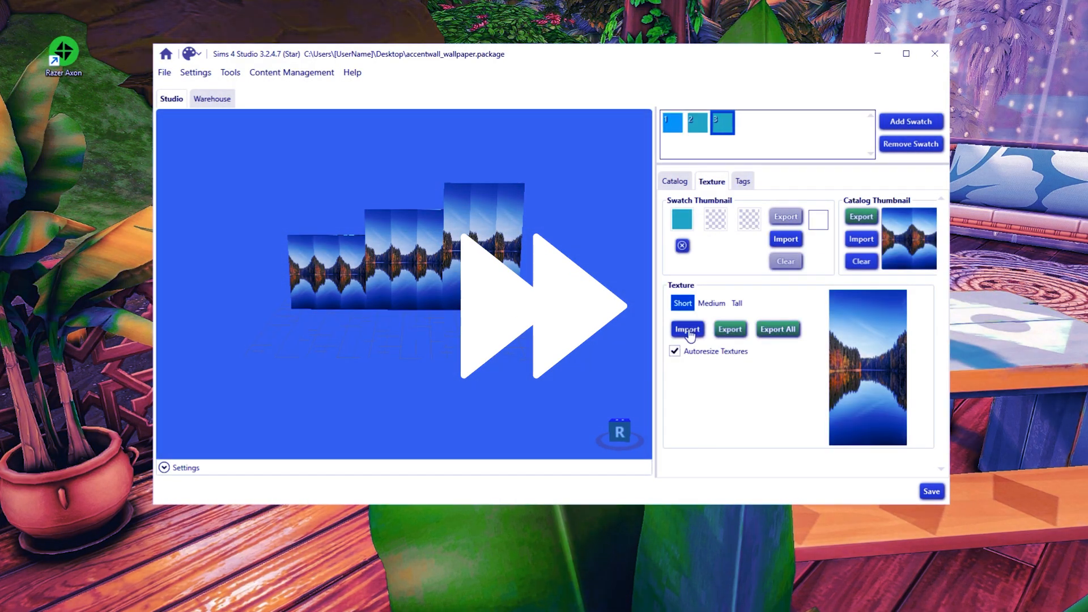
pyautogui.click(689, 332)
pyautogui.click(711, 303)
pyautogui.click(687, 331)
pyautogui.click(229, 83)
pyautogui.click(737, 303)
pyautogui.click(688, 330)
pyautogui.click(229, 83)
pyautogui.doubleClick(302, 179)
pyautogui.click(684, 221)
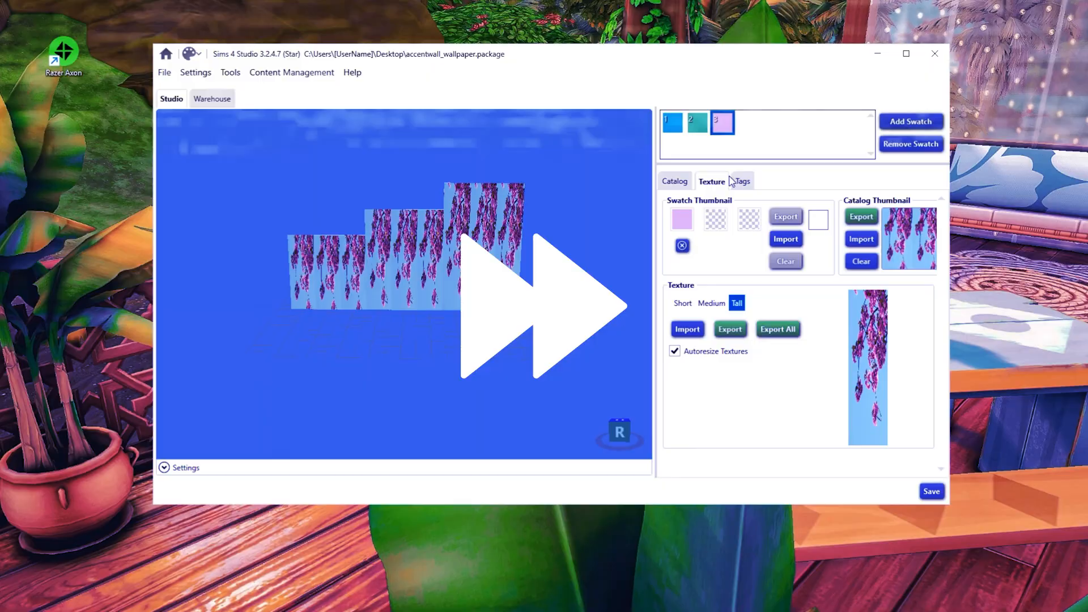
# - Add a fourth swatch with the waterfall image as its wall textures and set its thumbnail colour
pyautogui.click(911, 121)
pyautogui.click(688, 330)
pyautogui.click(229, 81)
pyautogui.click(711, 303)
pyautogui.click(687, 330)
pyautogui.doubleClick(298, 187)
pyautogui.click(684, 221)
# - Add a fifth swatch with the mountain forest image as its wall textures and set its thumbnail colour
pyautogui.click(911, 121)
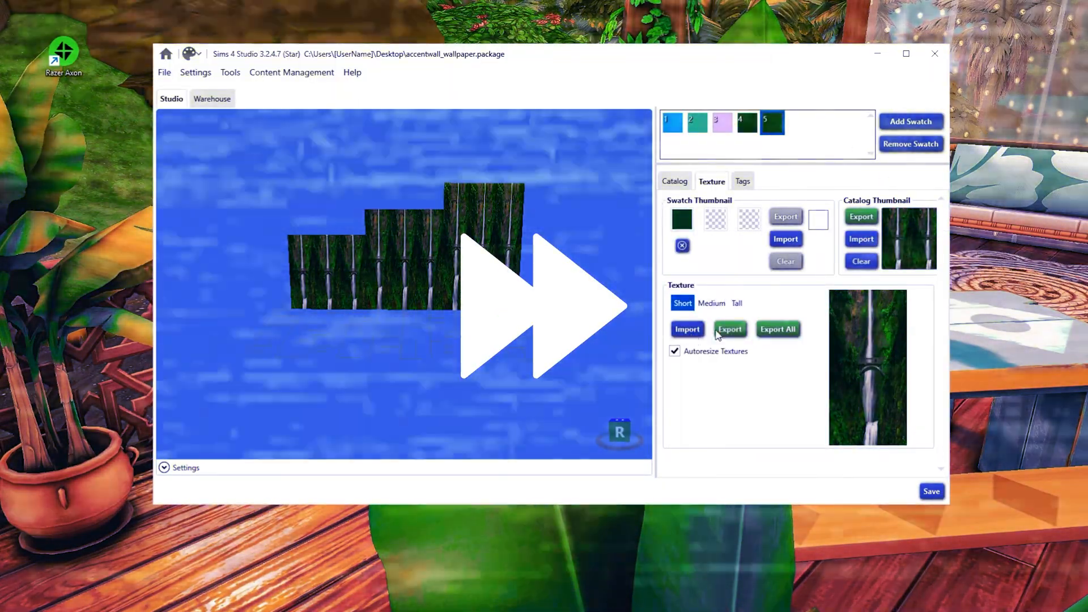
pyautogui.click(688, 331)
pyautogui.doubleClick(397, 243)
pyautogui.click(712, 303)
pyautogui.click(688, 330)
pyautogui.click(229, 81)
pyautogui.doubleClick(311, 144)
pyautogui.doubleClick(370, 224)
pyautogui.click(688, 331)
pyautogui.click(684, 221)
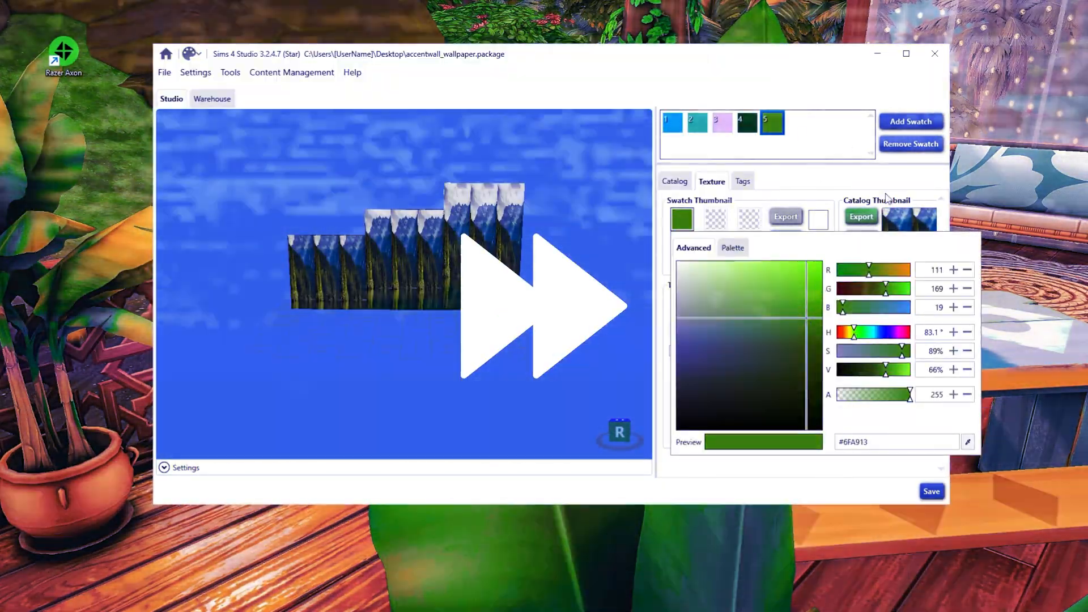
# - Add a sixth swatch with the tree bark image as its medium and tall textures and set its thumbnail colour
pyautogui.click(911, 121)
pyautogui.click(712, 303)
pyautogui.doubleClick(442, 224)
pyautogui.click(687, 331)
pyautogui.doubleClick(442, 224)
pyautogui.click(737, 303)
pyautogui.click(687, 332)
pyautogui.doubleClick(442, 224)
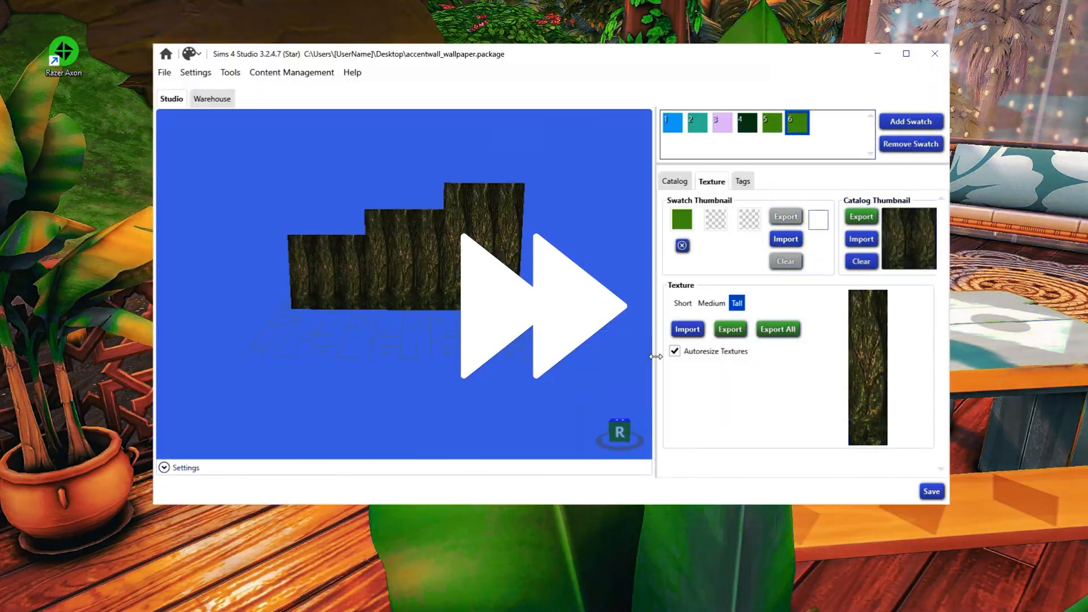
pyautogui.click(684, 220)
# - Add a seventh swatch with the desert image as its short and medium textures
pyautogui.click(911, 121)
pyautogui.click(688, 330)
pyautogui.click(711, 303)
pyautogui.click(682, 334)
pyautogui.click(229, 82)
pyautogui.click(683, 304)
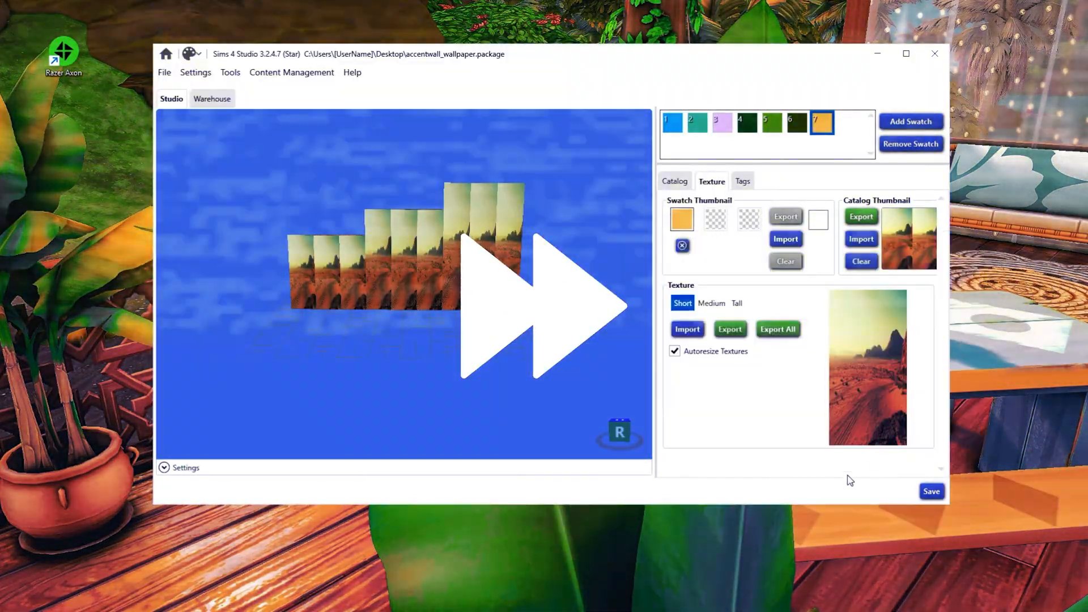
# - Add an eighth swatch with the sunset image as its short, medium and tall textures and set its thumbnail colour
pyautogui.click(911, 122)
pyautogui.click(688, 330)
pyautogui.click(371, 289)
pyautogui.click(645, 356)
pyautogui.click(688, 330)
pyautogui.click(711, 303)
pyautogui.click(688, 330)
pyautogui.doubleClick(370, 289)
pyautogui.click(737, 303)
pyautogui.click(688, 332)
pyautogui.doubleClick(370, 289)
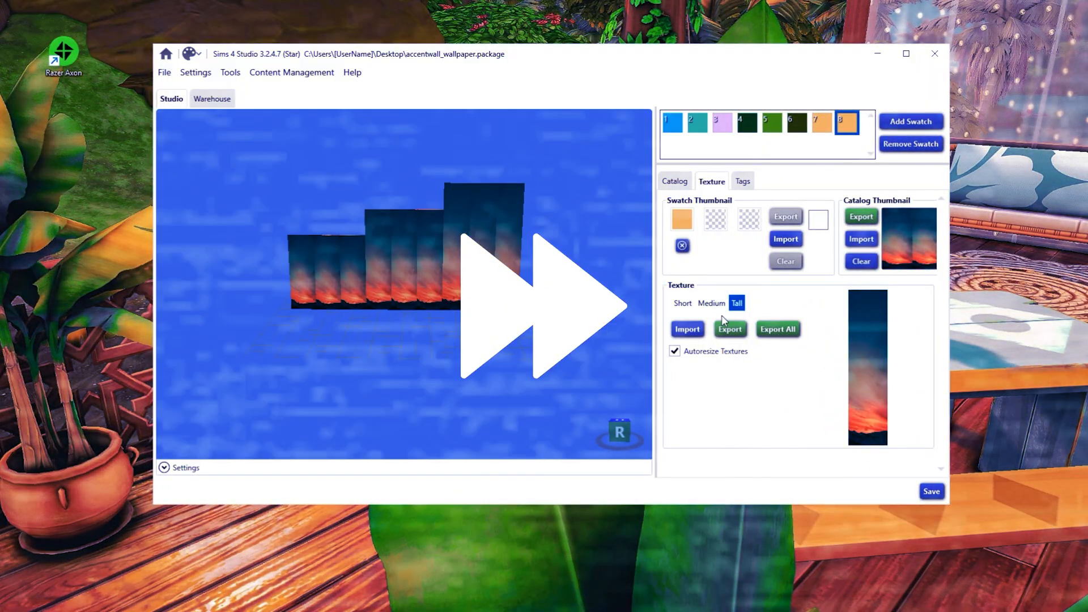
pyautogui.click(682, 220)
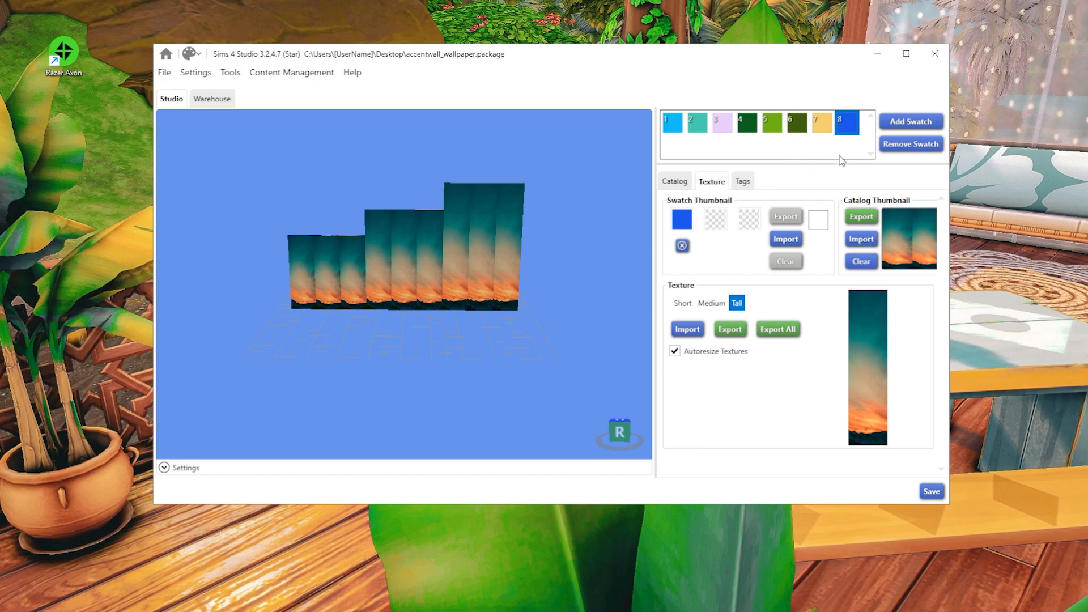
# - Review the swatches one by one and save the package
pyautogui.click(823, 125)
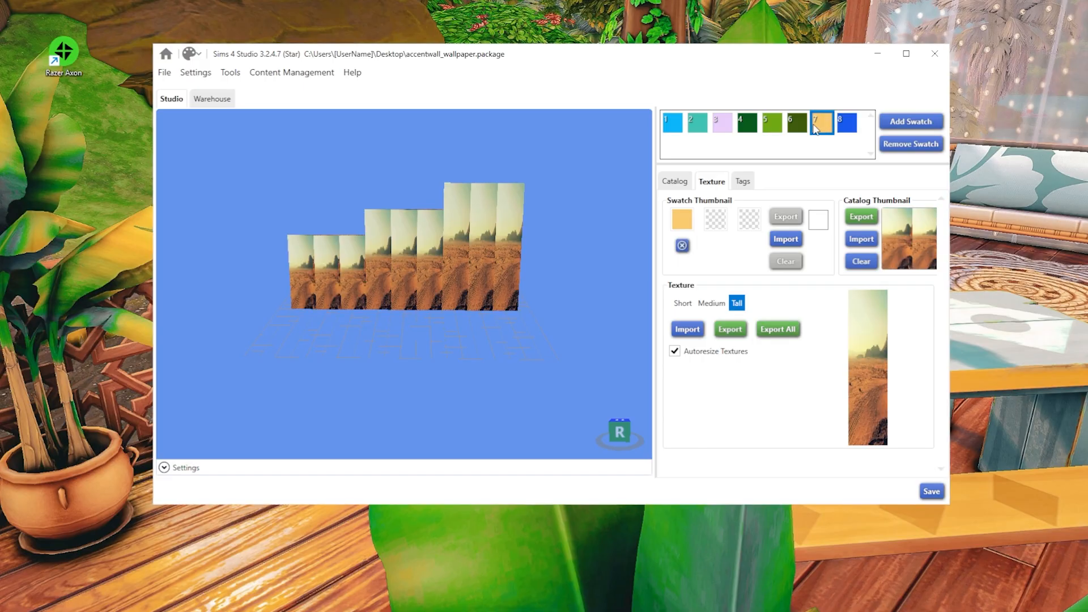
pyautogui.click(799, 126)
pyautogui.click(772, 127)
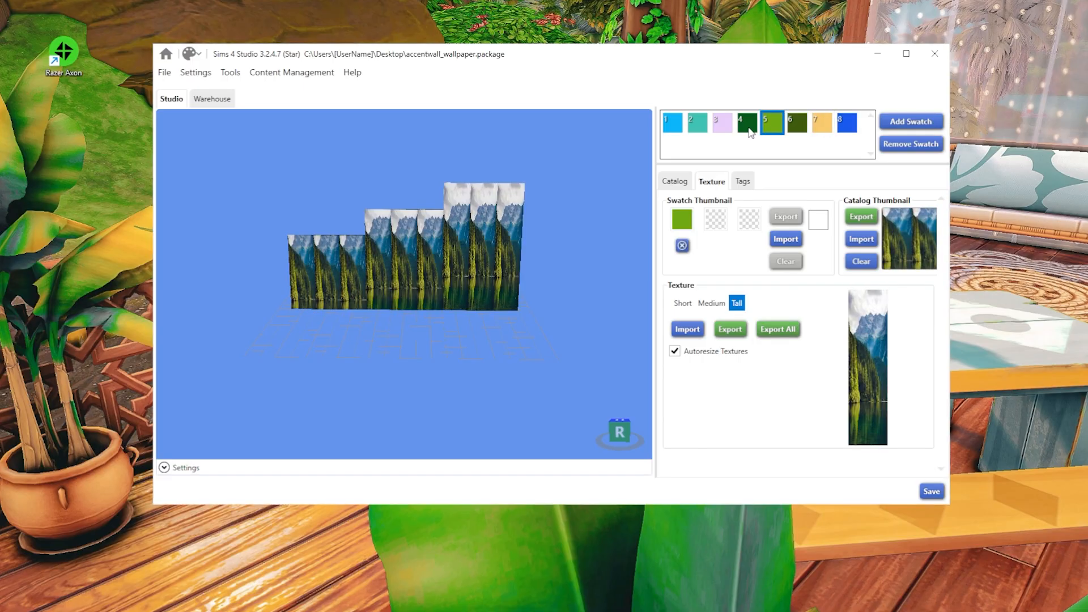
pyautogui.click(749, 128)
pyautogui.click(723, 126)
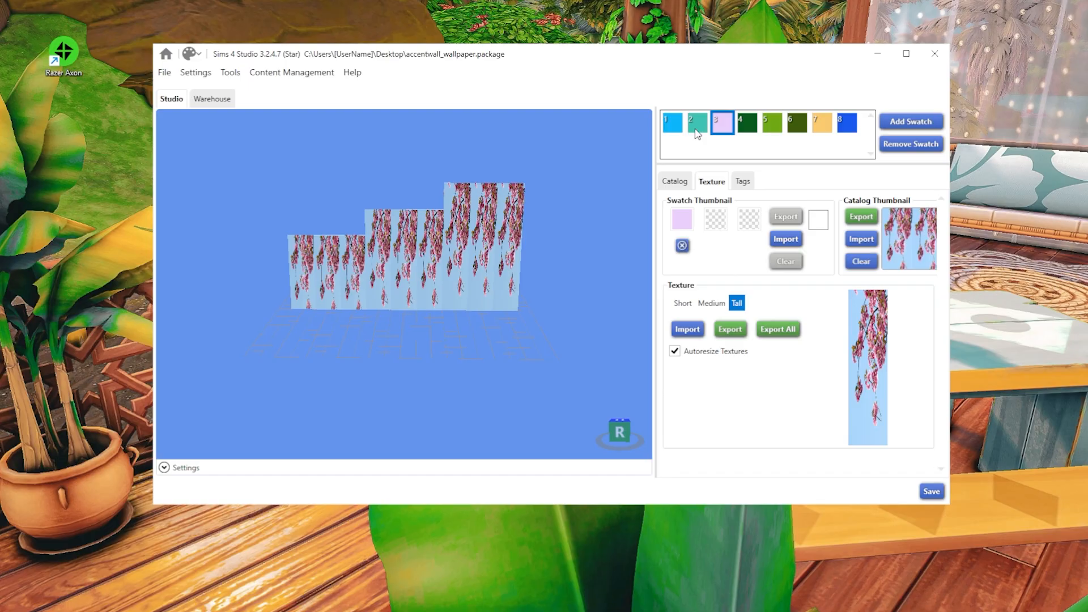
pyautogui.click(847, 125)
pyautogui.click(930, 495)
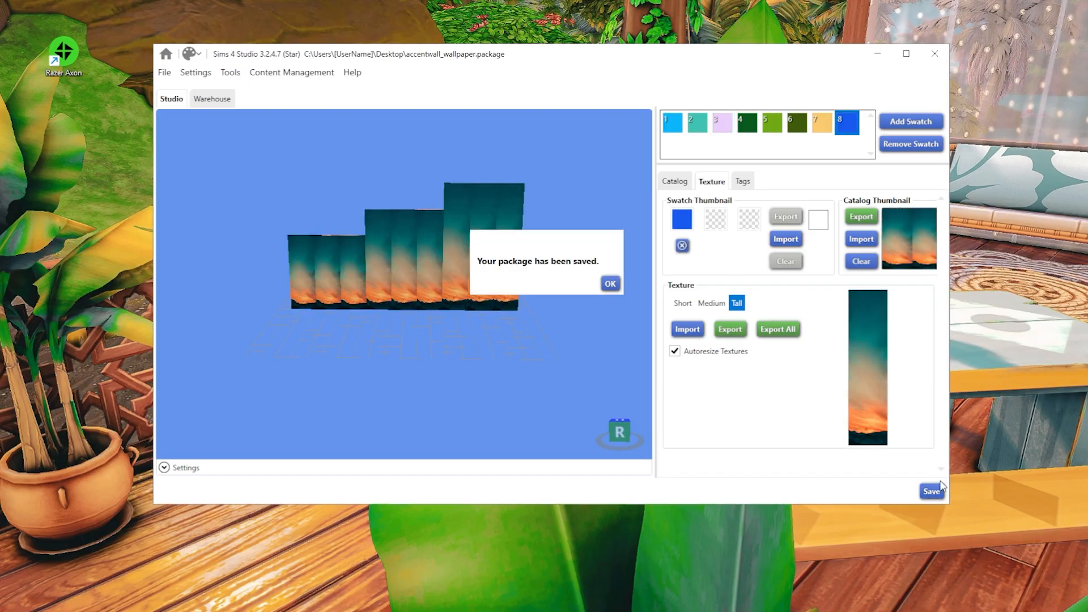
pyautogui.click(610, 285)
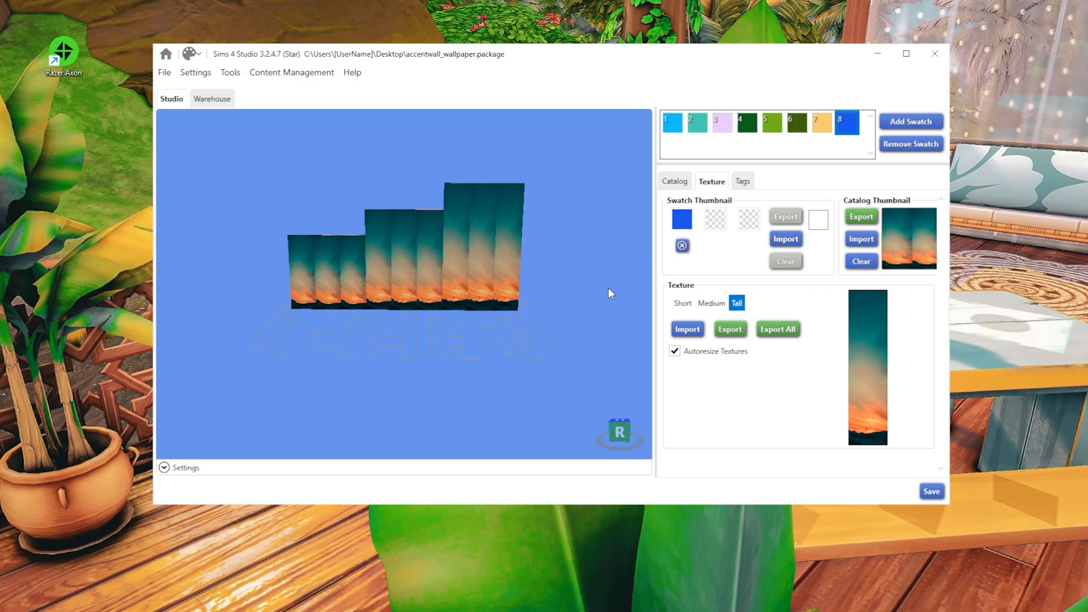
# - Copy accentwall_wallpaper.package into Documents > Electronic Arts > The Sims 4 > Mods
pyautogui.click(165, 73)
pyautogui.click(186, 174)
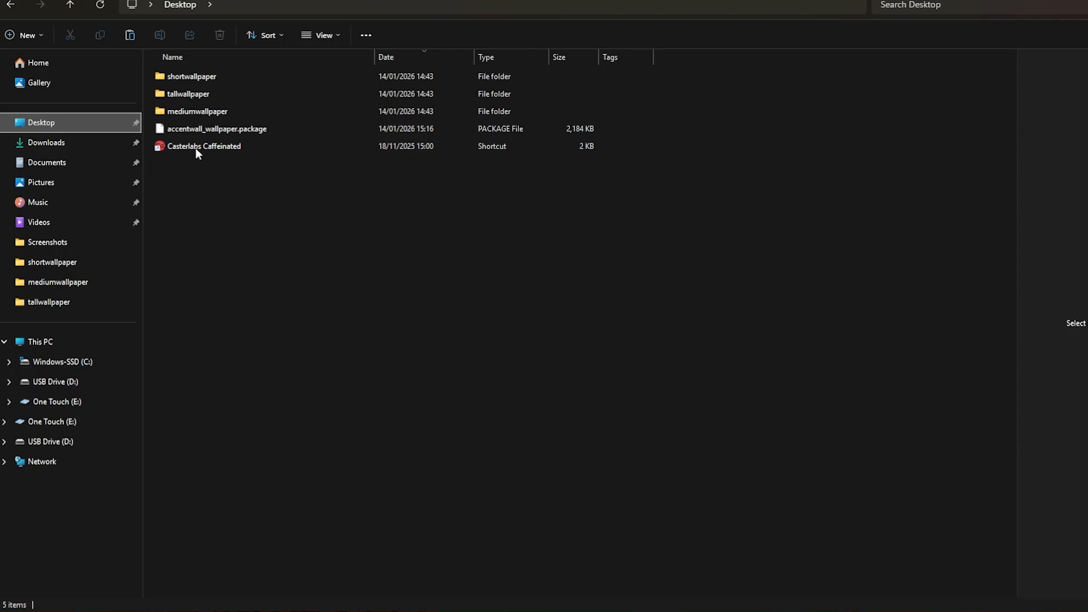
pyautogui.click(213, 131)
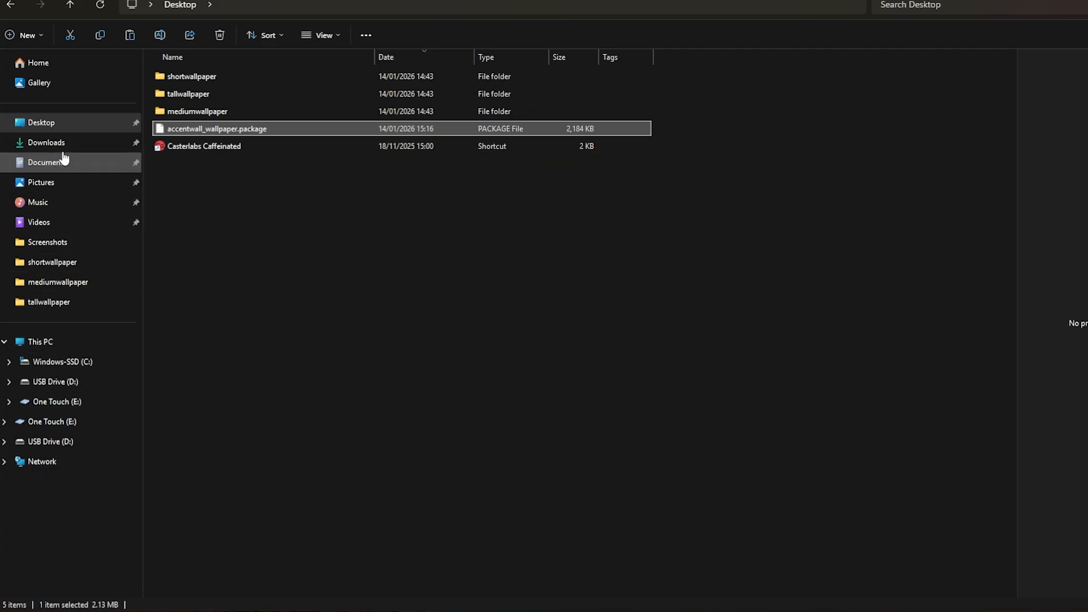
pyautogui.click(64, 162)
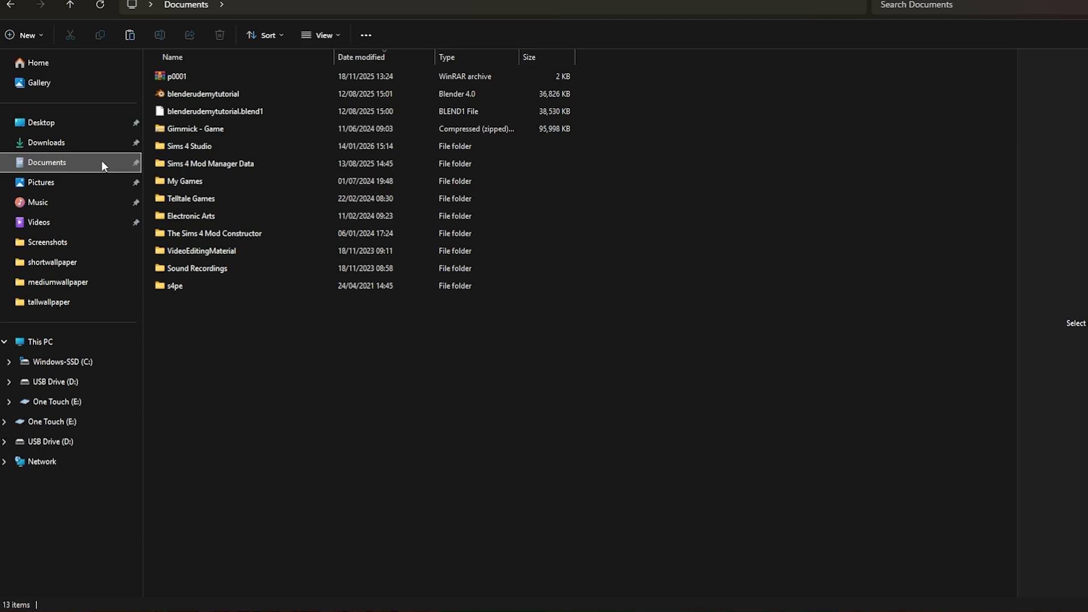
pyautogui.doubleClick(181, 216)
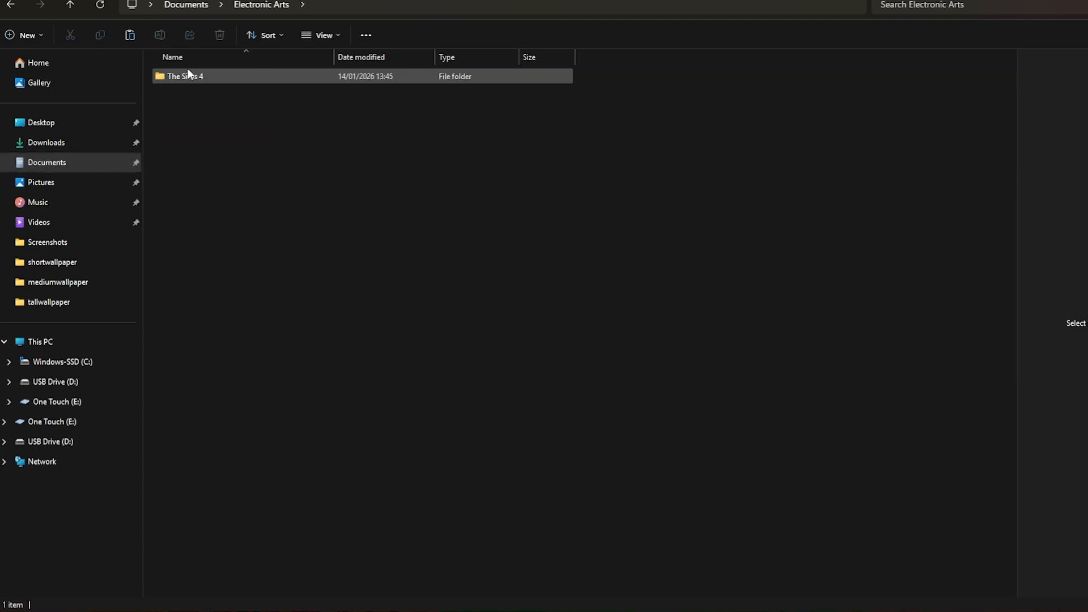
pyautogui.doubleClick(186, 78)
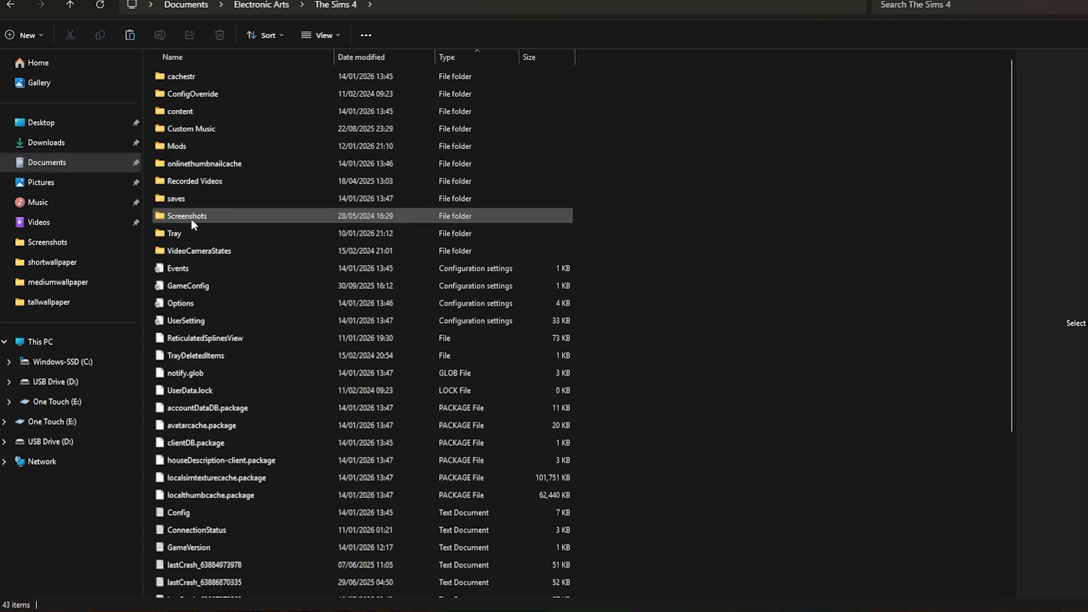
pyautogui.doubleClick(196, 146)
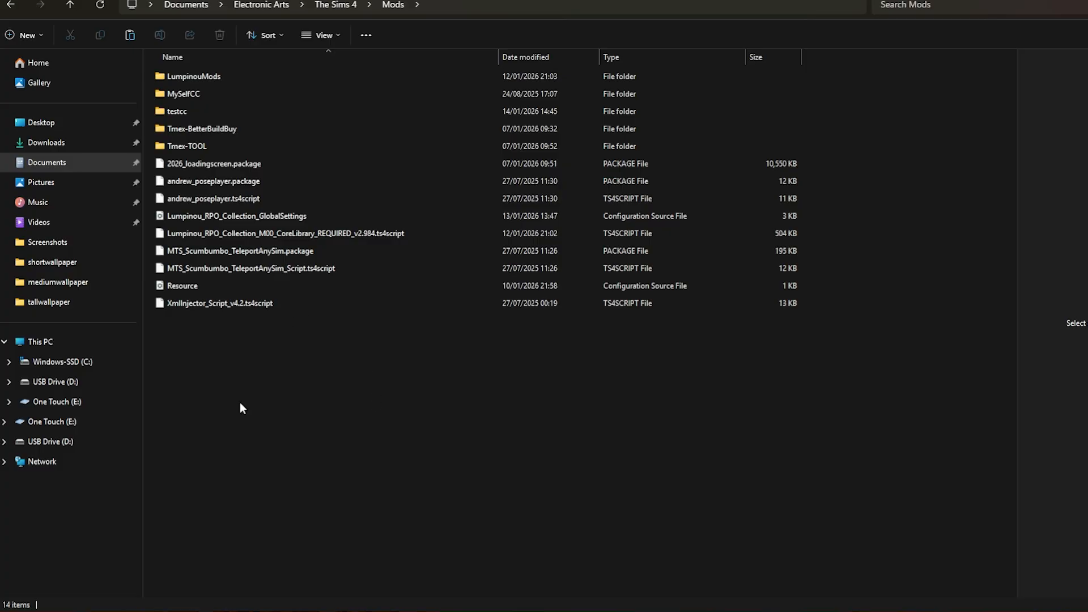
pyautogui.hotkey('ctrl', 'v')
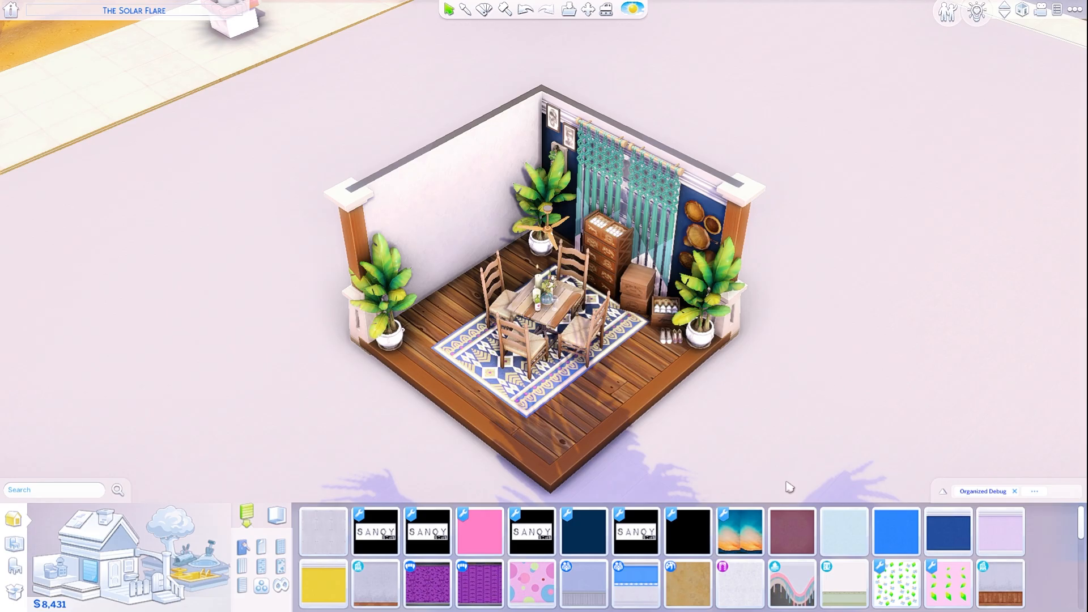
# - In Build Mode, apply the mountain forest swatch of Accent Wall Wallpaper to the room's left wall panels
pyautogui.moveTo(726, 533)
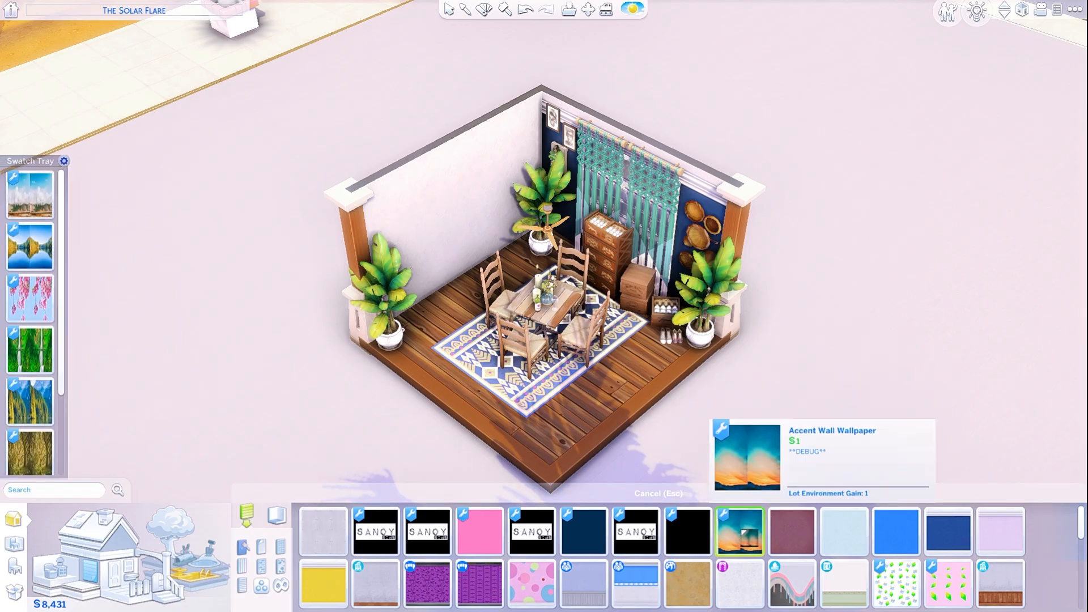
pyautogui.click(745, 534)
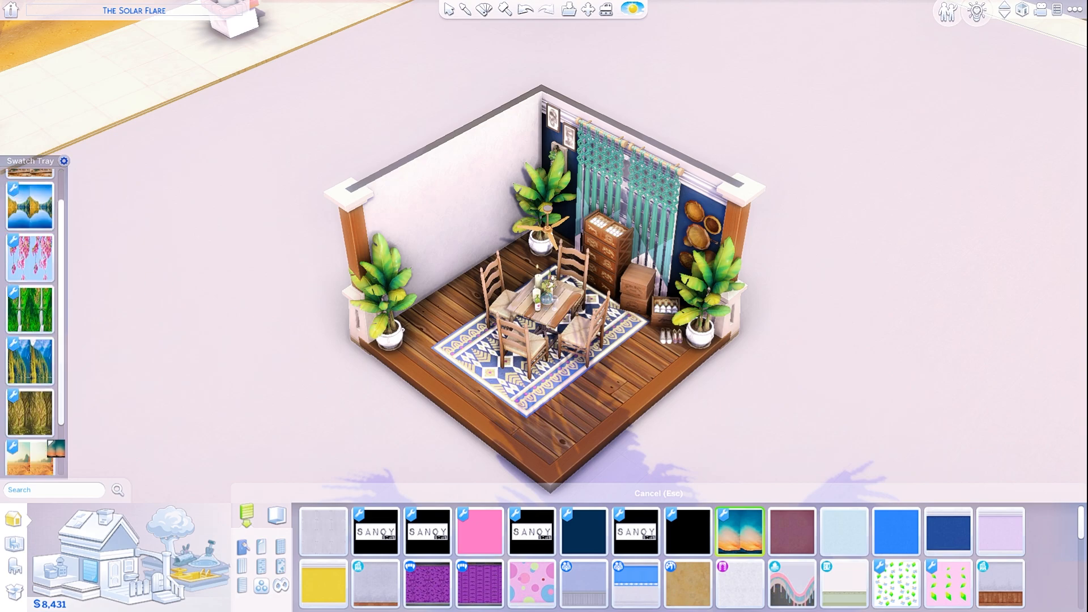
pyautogui.click(23, 408)
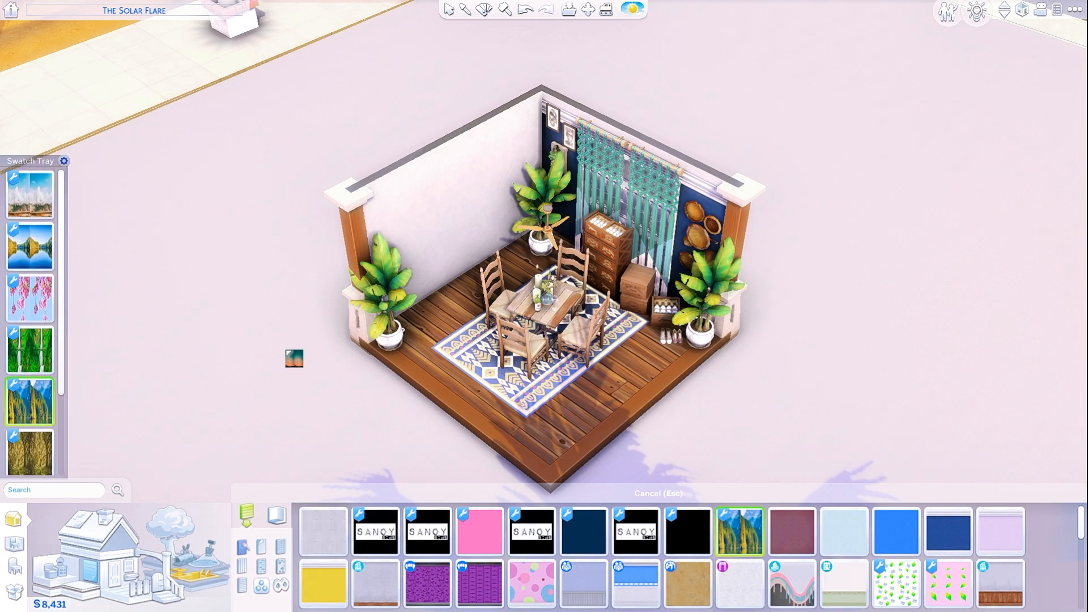
pyautogui.click(379, 289)
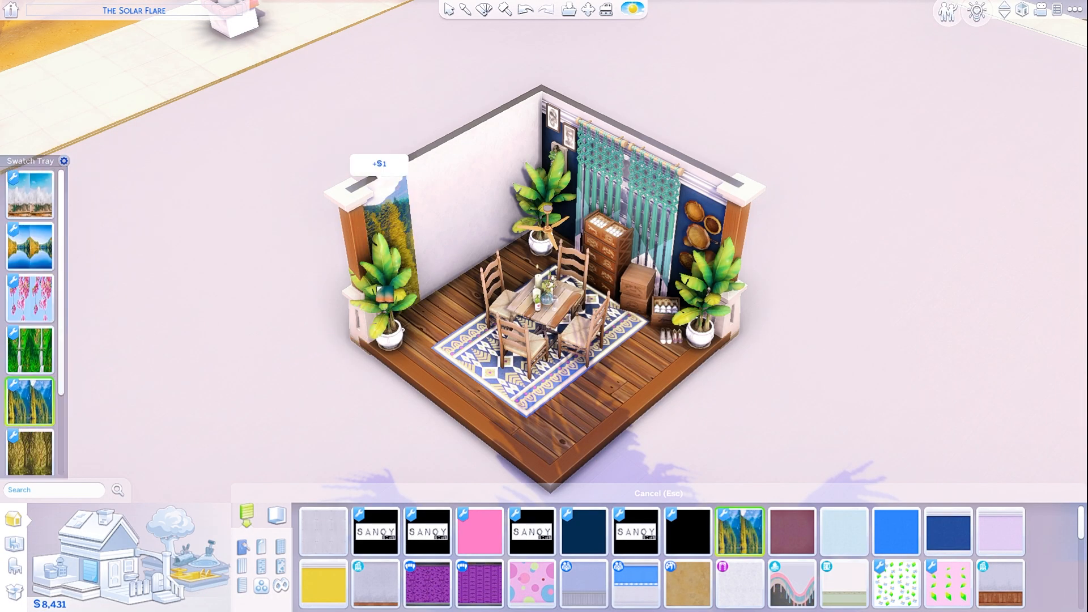
pyautogui.click(396, 271)
pyautogui.click(436, 228)
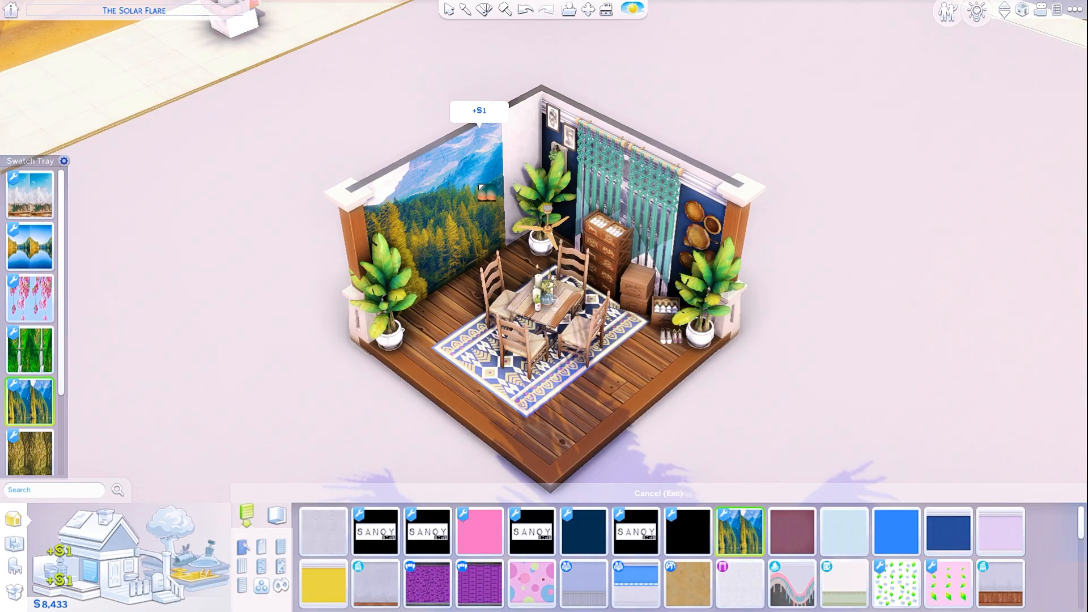
pyautogui.click(476, 190)
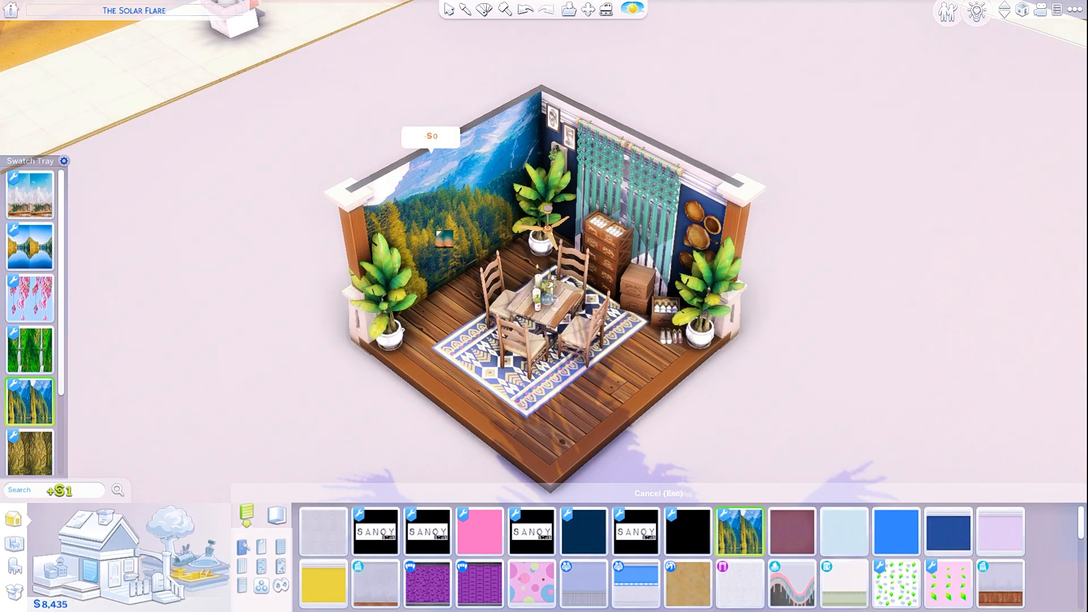
# - Repaint the left wall panels with the tree bark swatch of the wallpaper
pyautogui.click(30, 453)
pyautogui.click(397, 250)
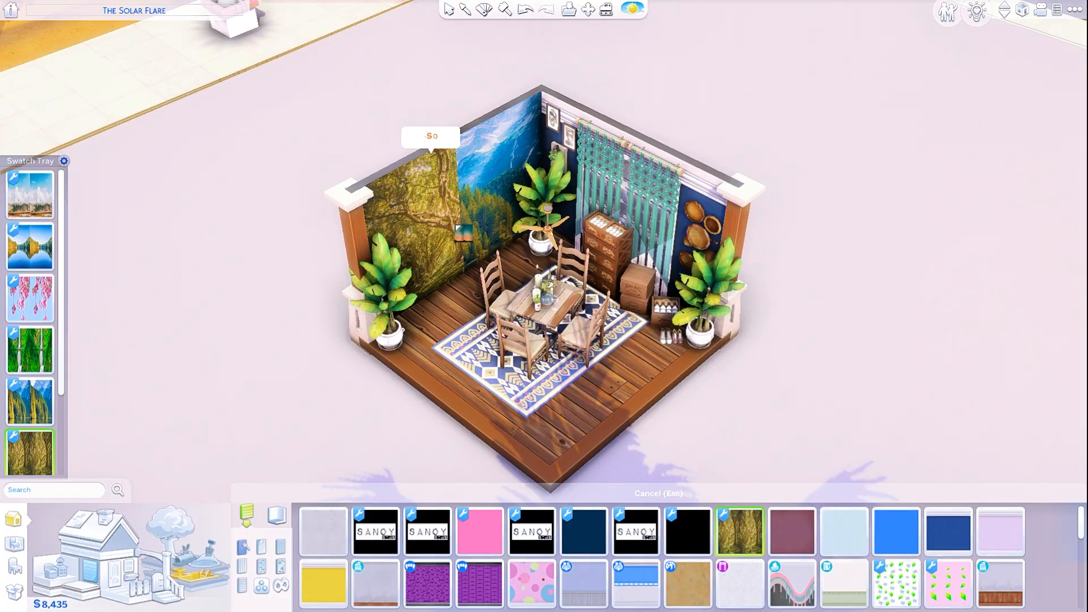
pyautogui.click(456, 227)
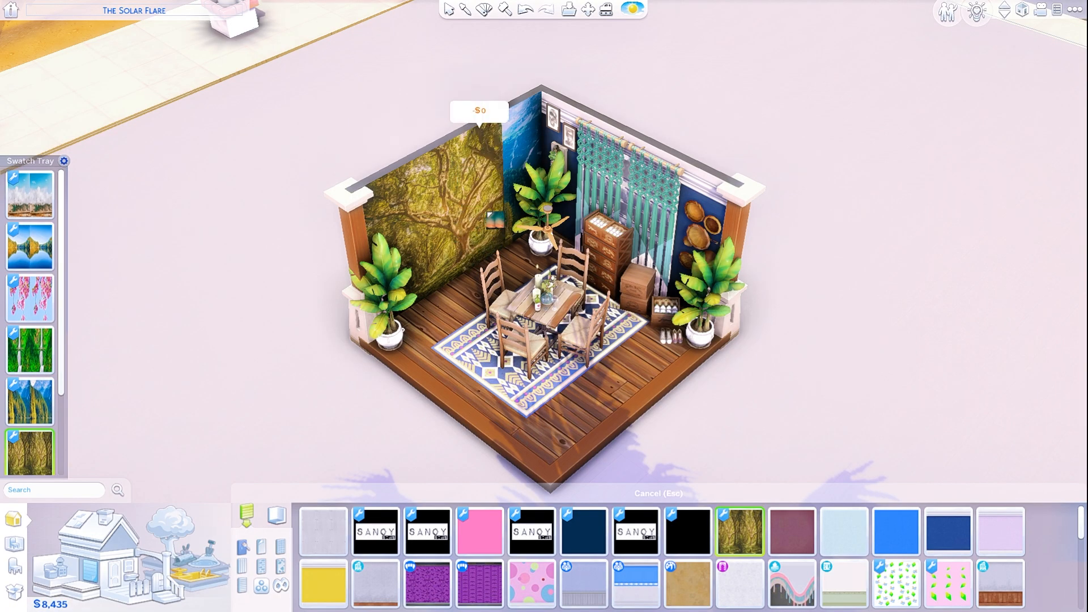
pyautogui.click(488, 210)
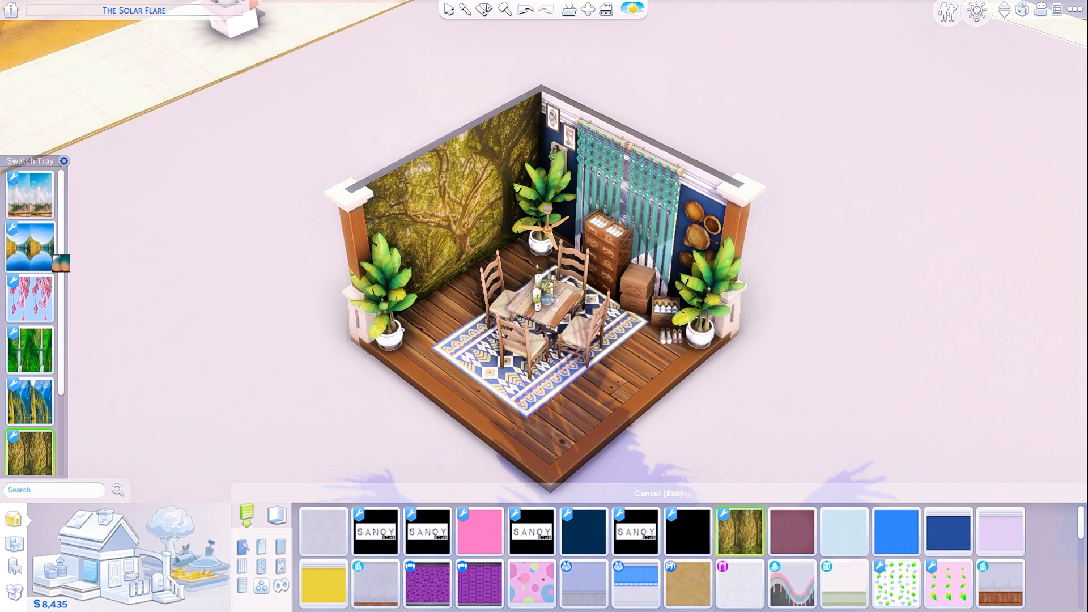
# - Repaint the left wall panels with the first cloudy mountain swatch of the wallpaper
pyautogui.click(30, 194)
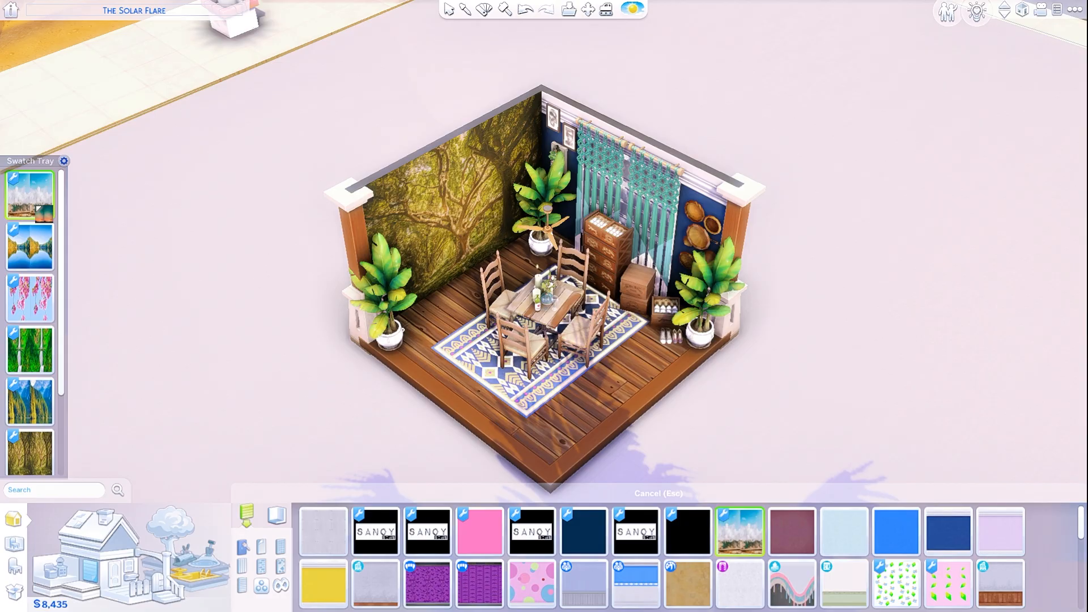
pyautogui.click(418, 263)
pyautogui.click(453, 241)
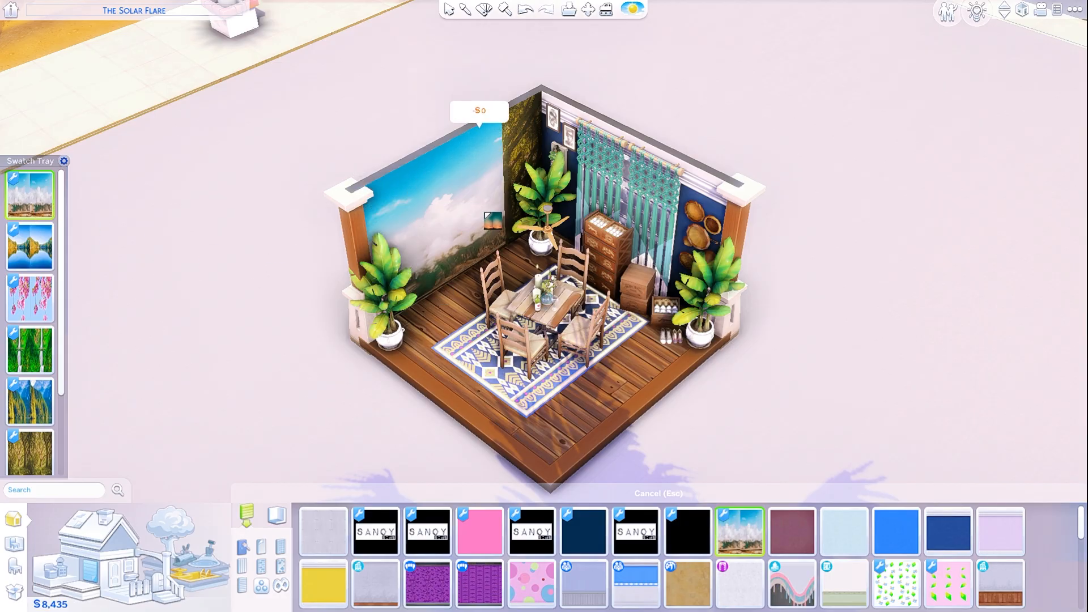
pyautogui.click(486, 213)
pyautogui.click(518, 186)
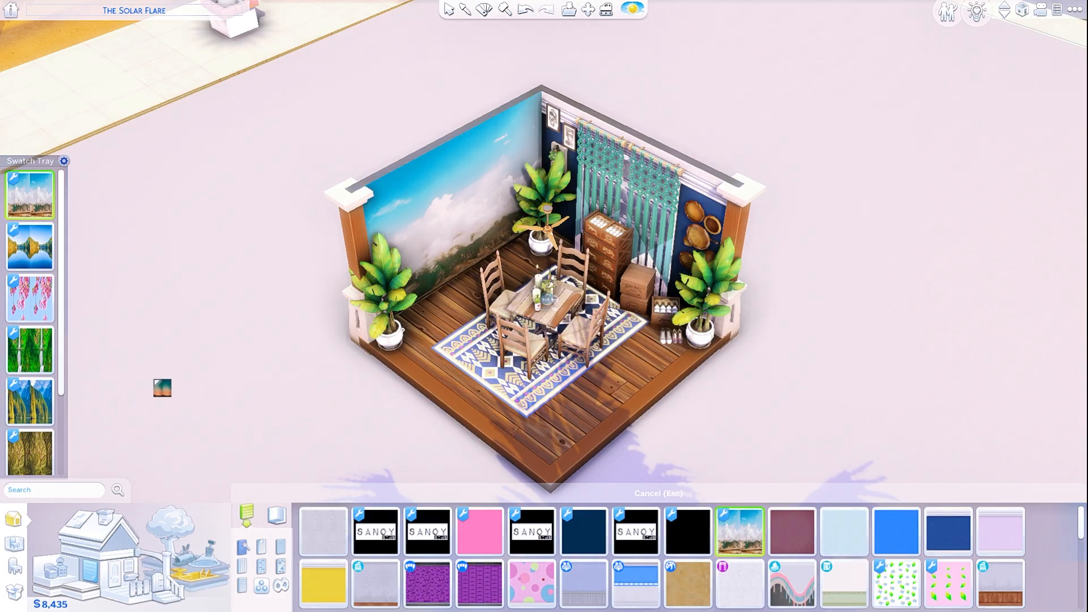
pyautogui.scroll(-3, 35, 323)
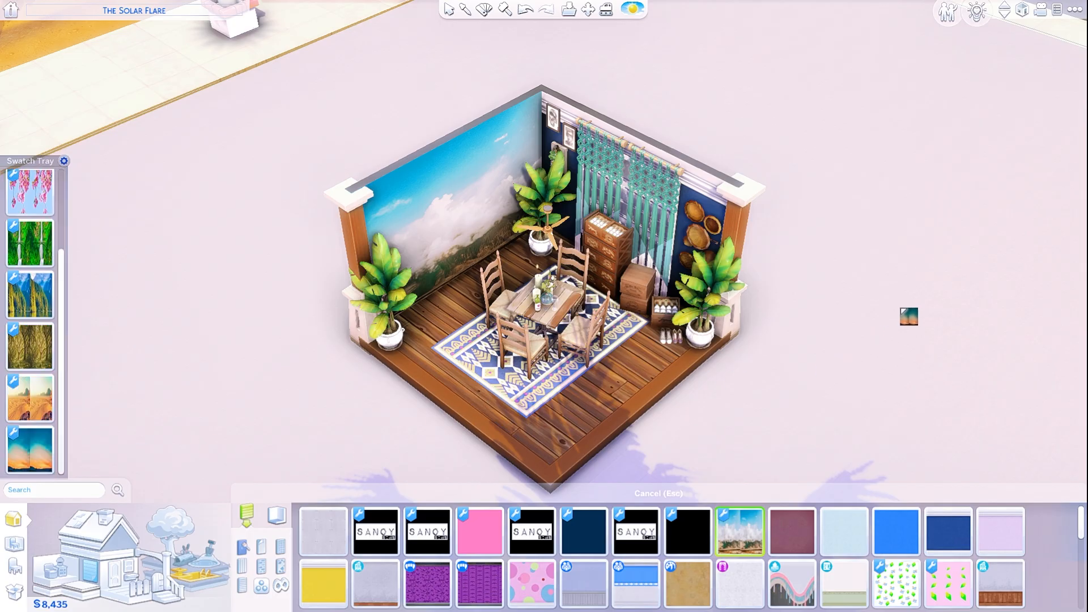